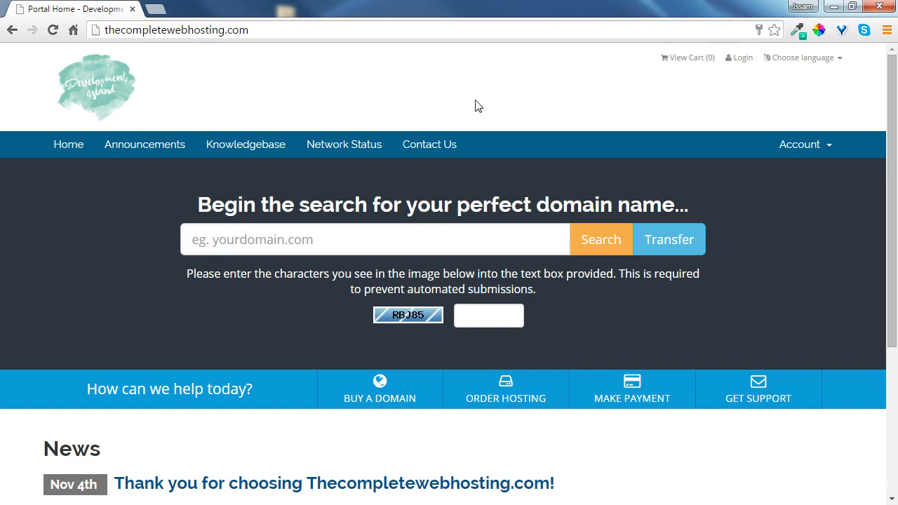
Log in to the hosting client area through the account login
click(806, 145)
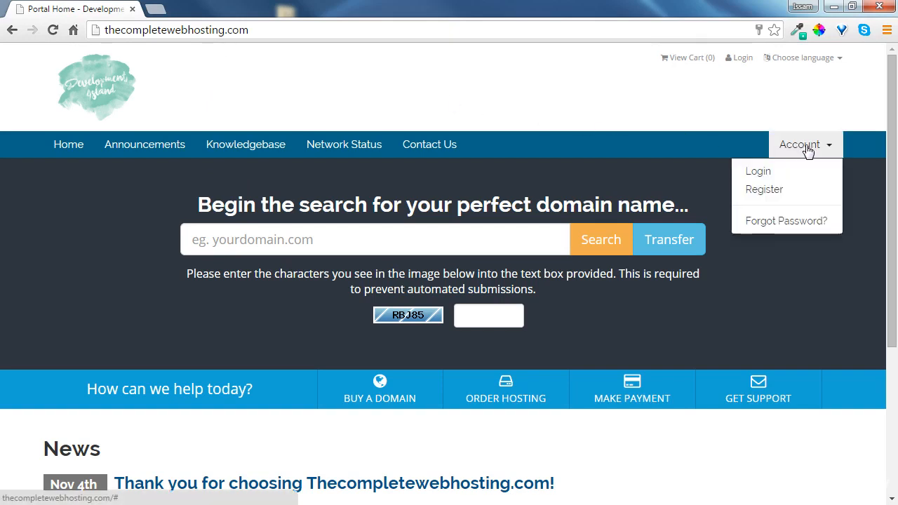
click(762, 171)
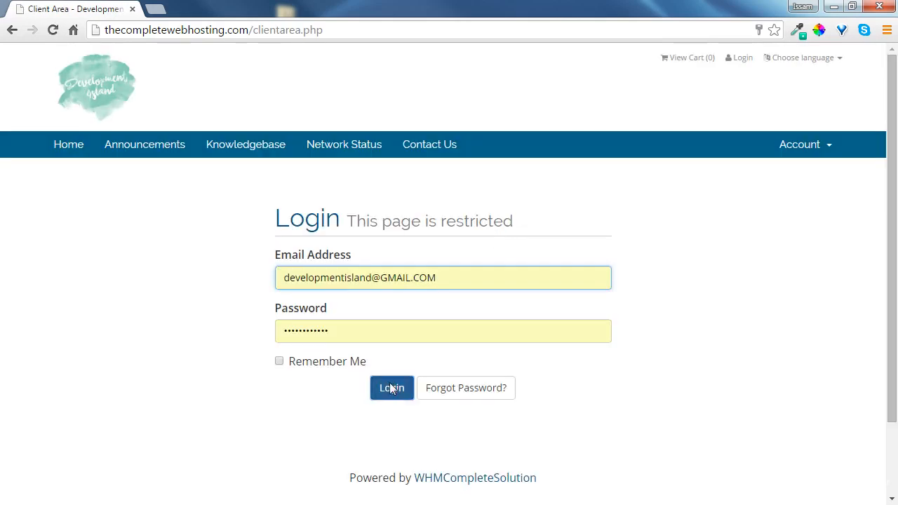
click(390, 388)
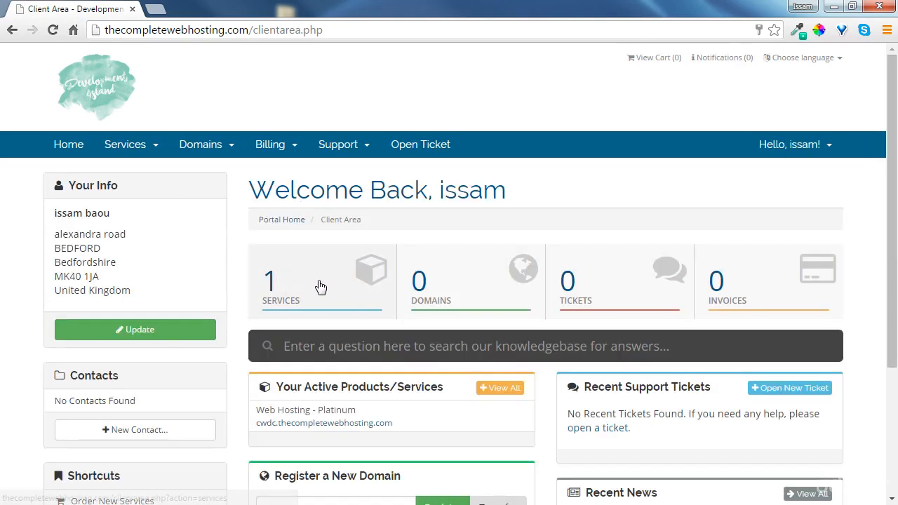
Open the active Platinum web hosting service and log in to its cPanel
click(315, 286)
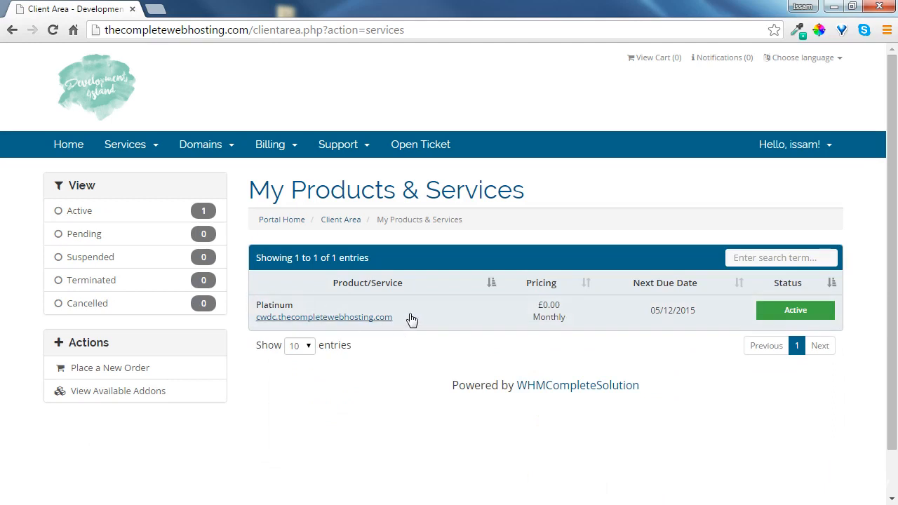
click(805, 312)
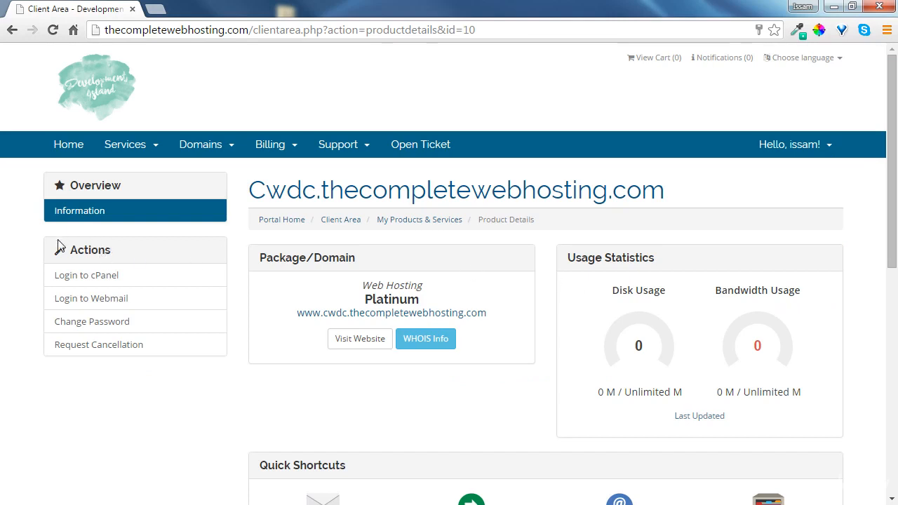
click(111, 279)
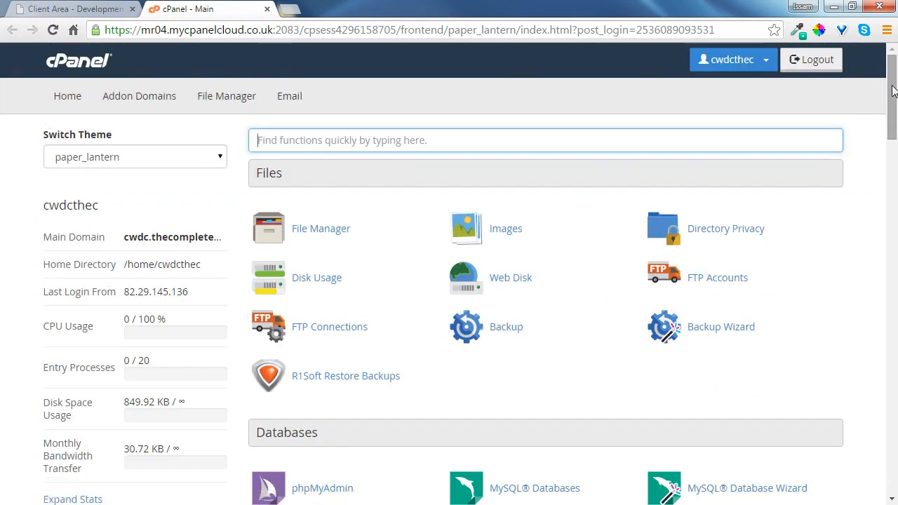
Create a new MySQL database named users and return to the MySQL Databases page
drag(893, 90, 892, 147)
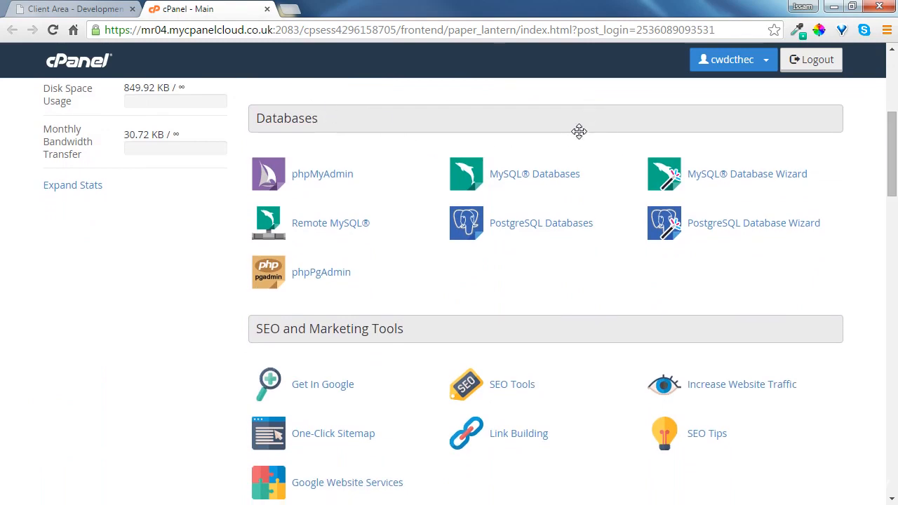
click(543, 178)
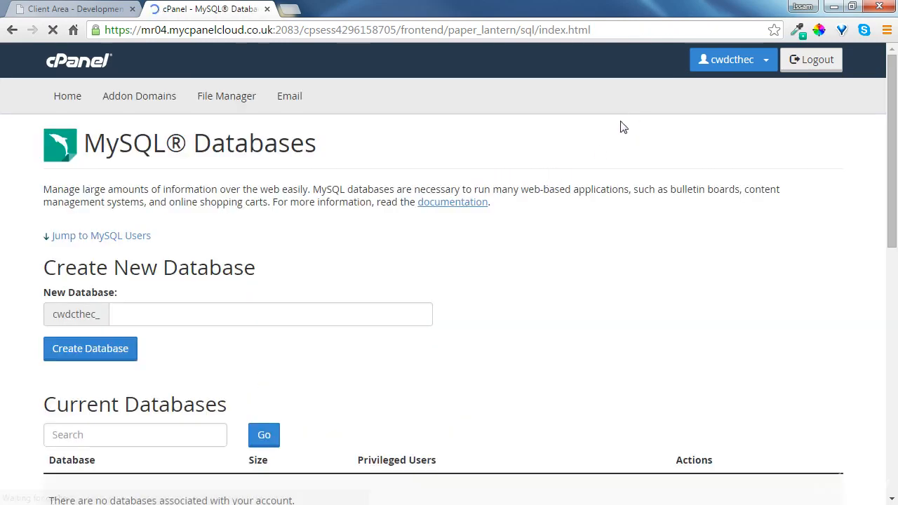
scroll(281, 308, down, 1)
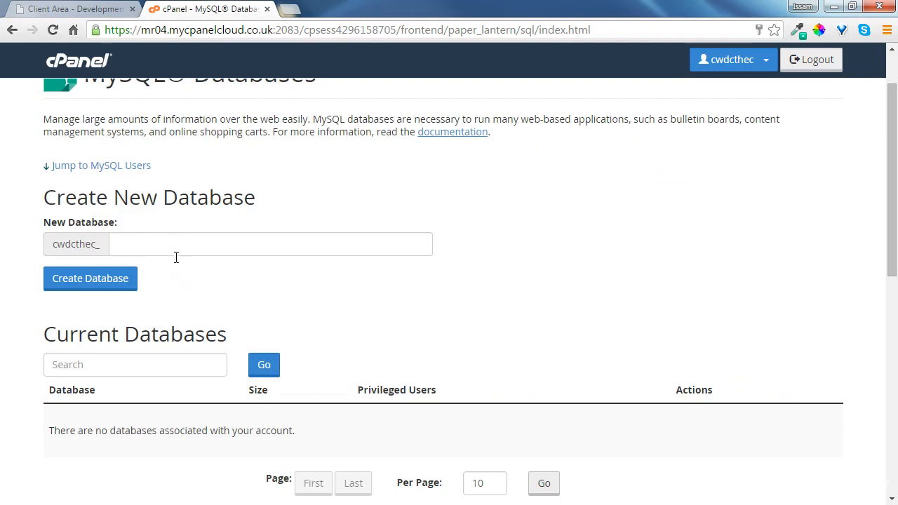
click(203, 252)
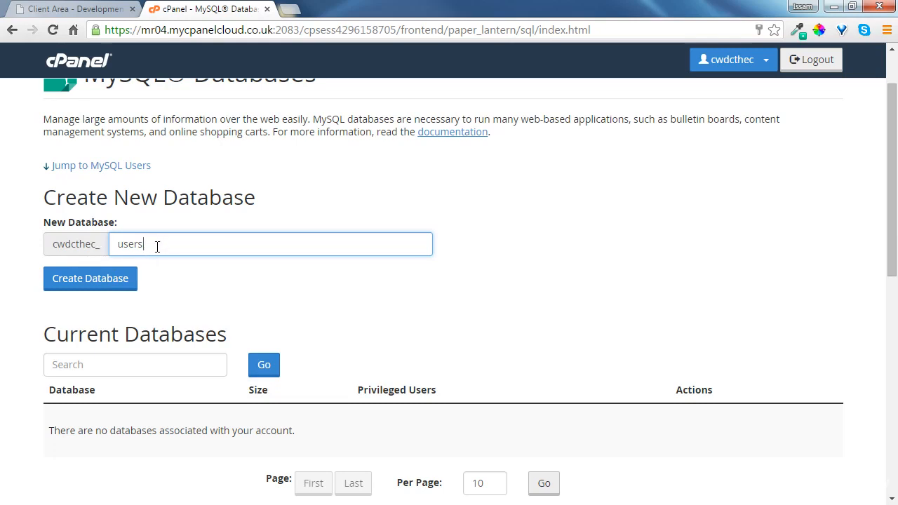
click(90, 280)
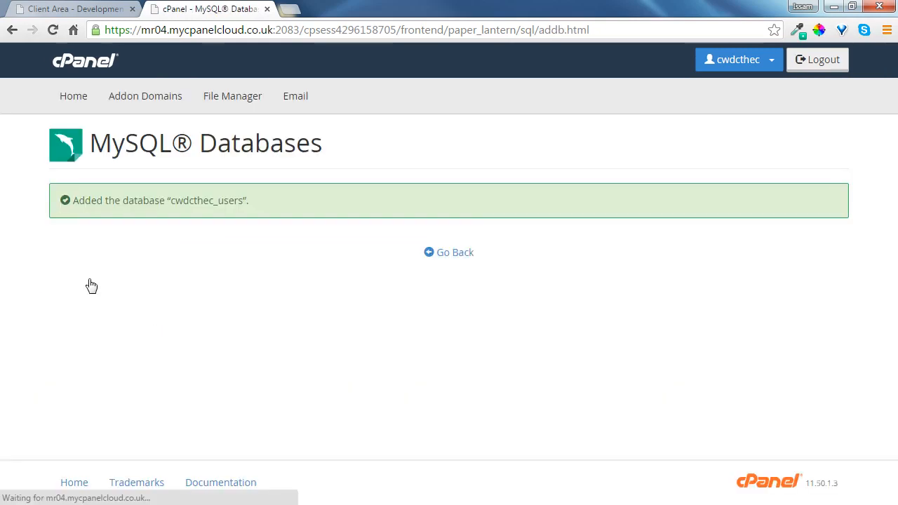
click(448, 254)
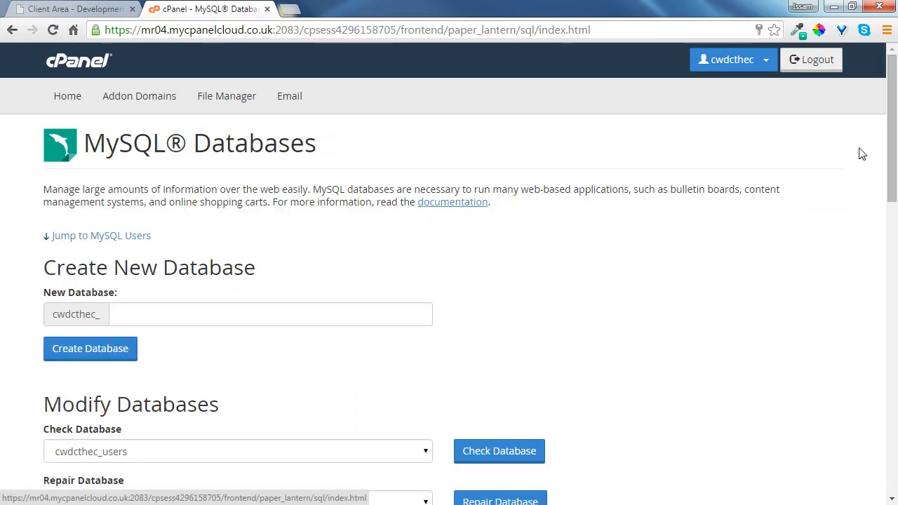
Enter user as the username for a new MySQL user
drag(895, 204, 895, 327)
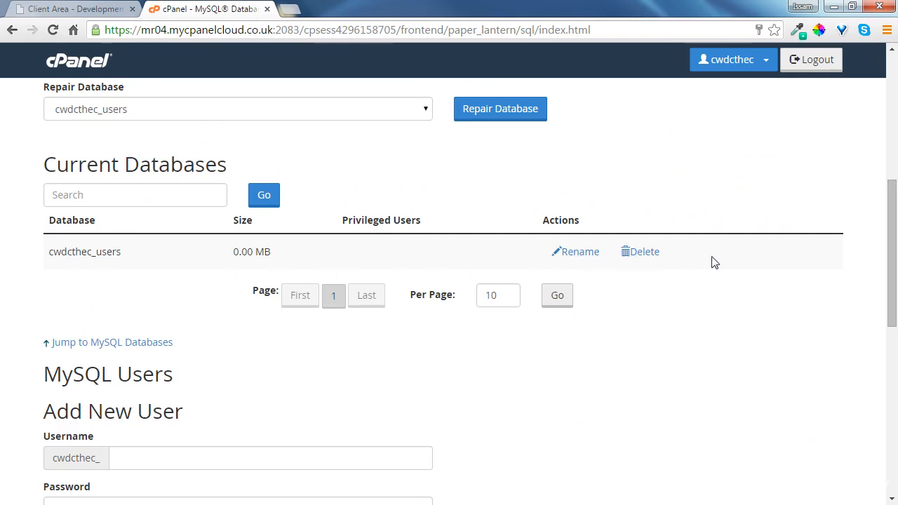
drag(894, 275, 896, 350)
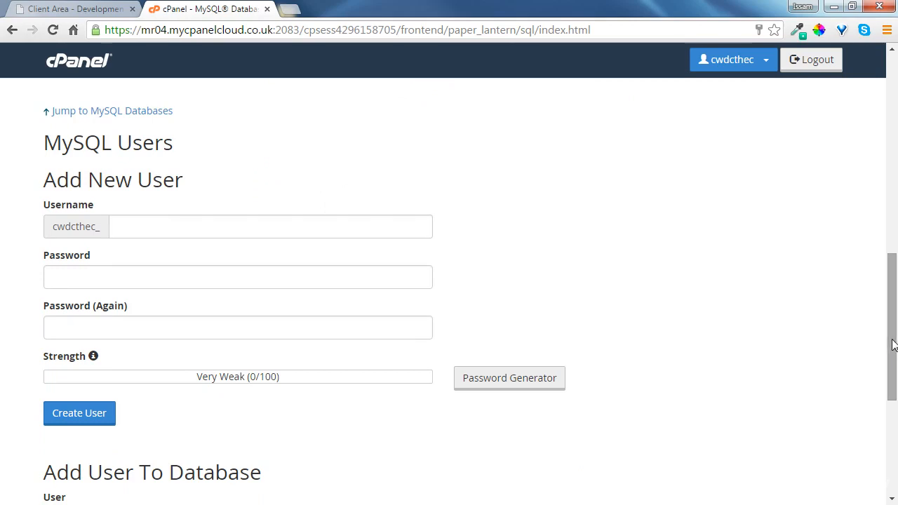
click(155, 238)
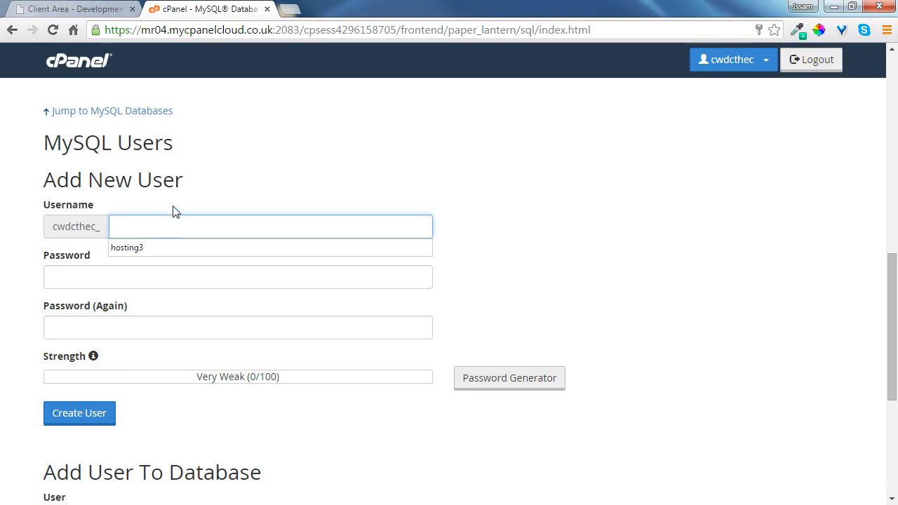
text(user)
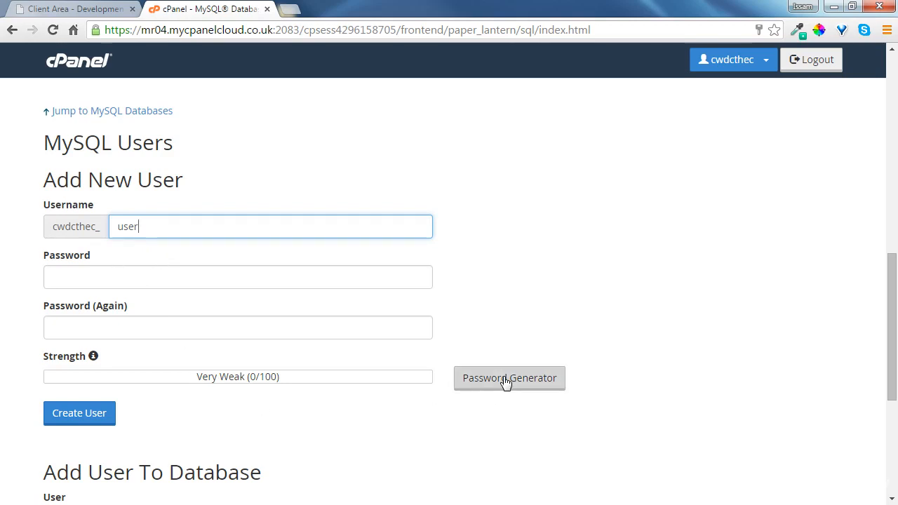
Generate a strong password, copy it, confirm it is saved, apply it, and create the MySQL user
click(536, 390)
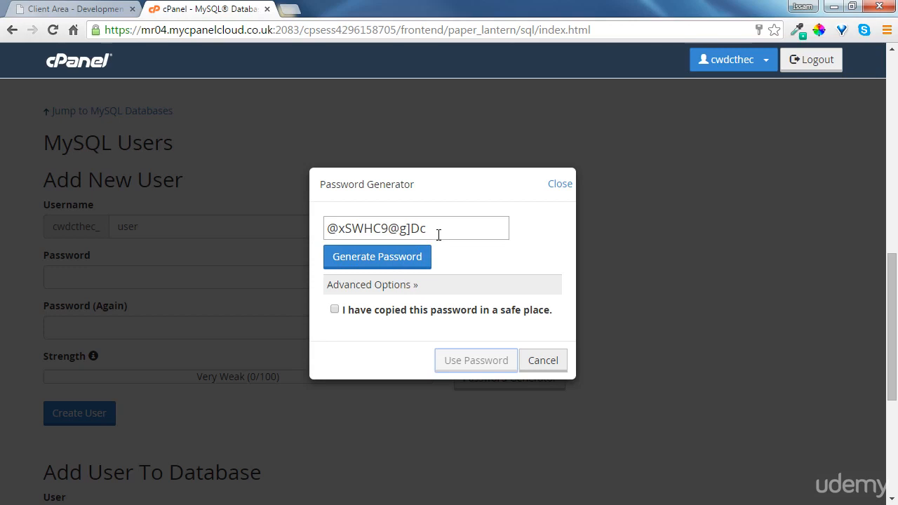
drag(439, 232, 282, 230)
key(ctrl+c)
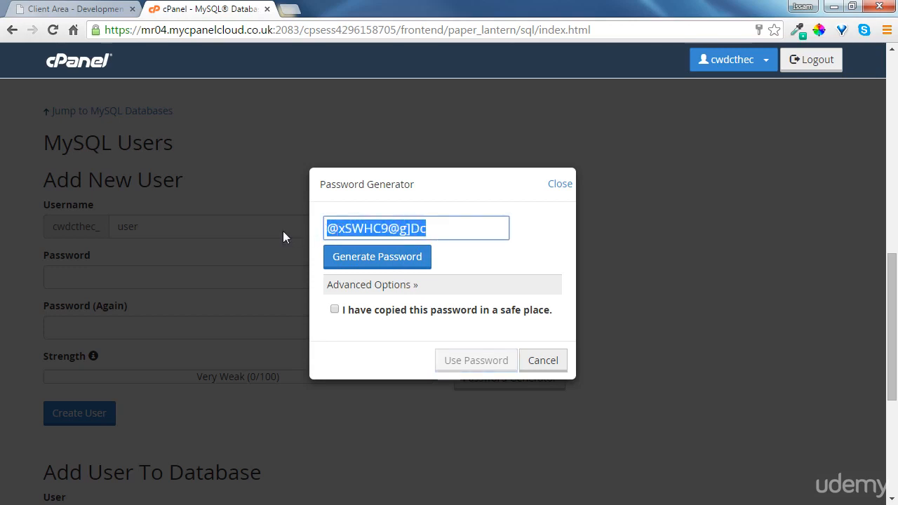
click(523, 237)
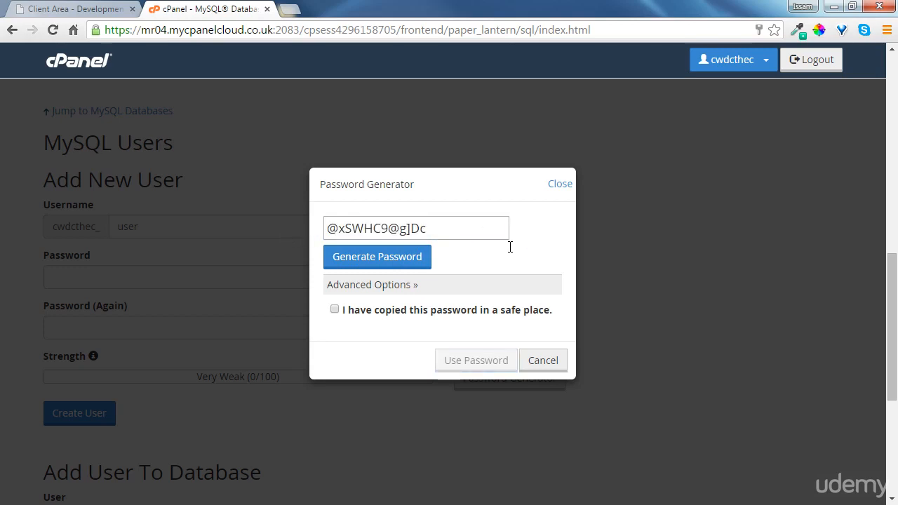
click(335, 311)
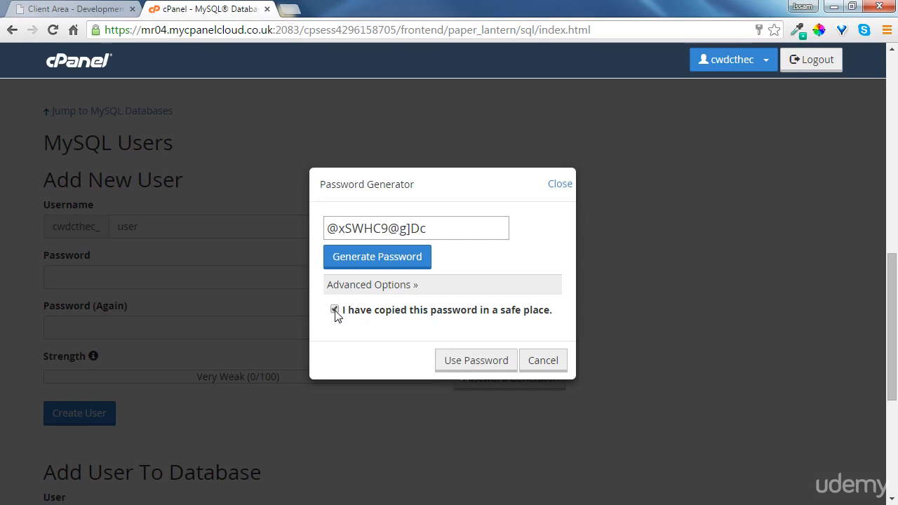
click(493, 365)
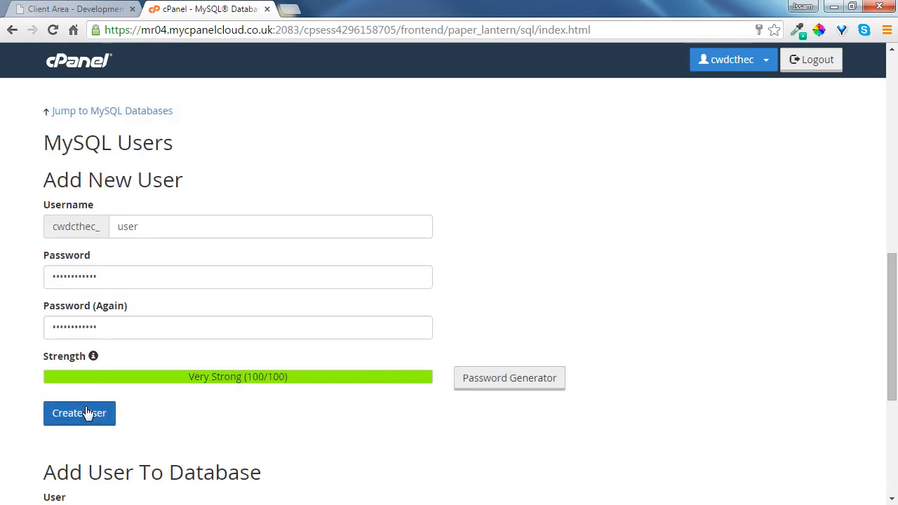
click(88, 417)
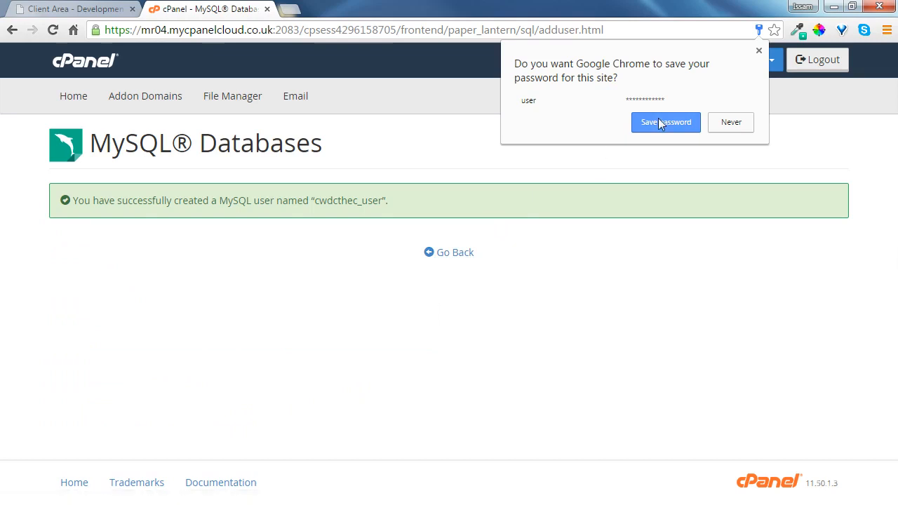
Paste the full database username and the generated password into a Notepad note for safekeeping
click(456, 252)
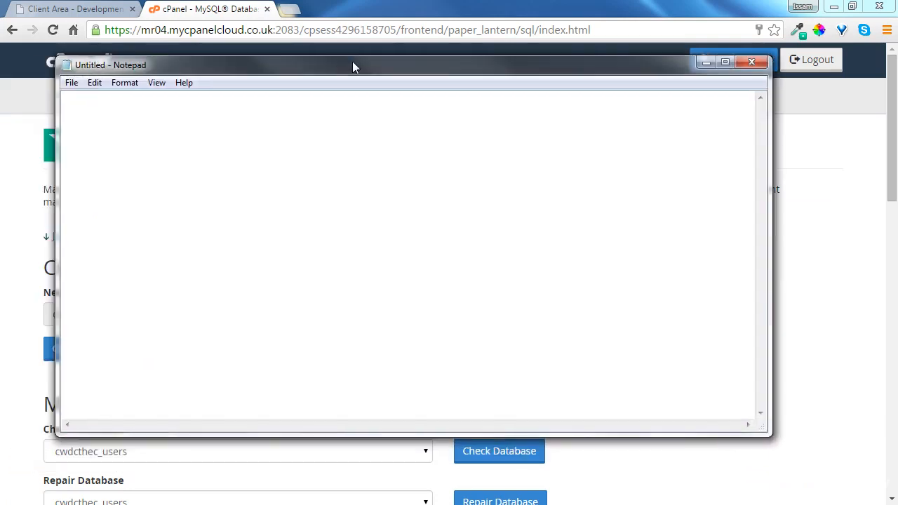
drag(352, 61, 463, 64)
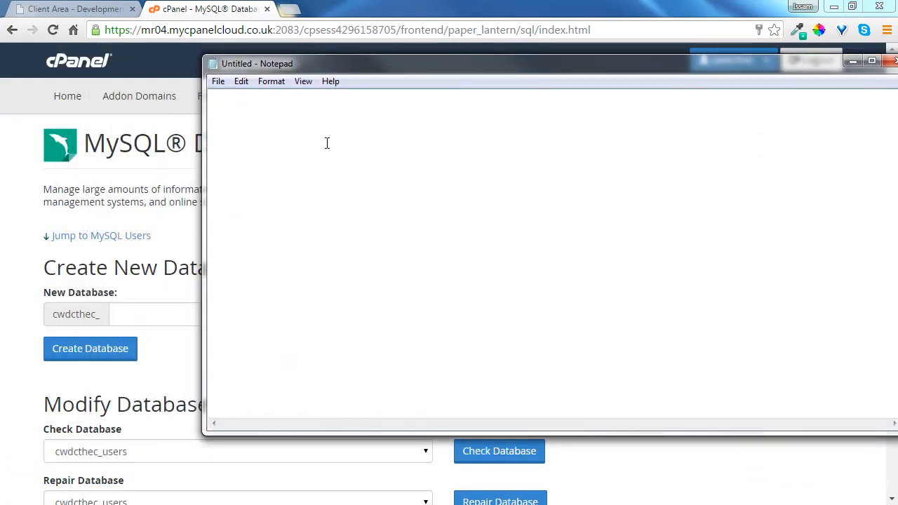
key(ctrl+v)
drag(59, 323, 102, 320)
key(ctrl+c)
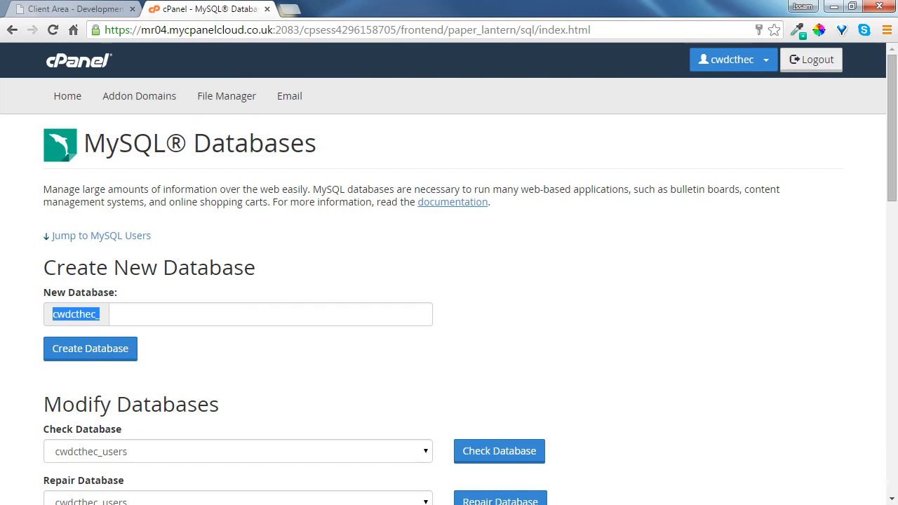
key(alt+Tab)
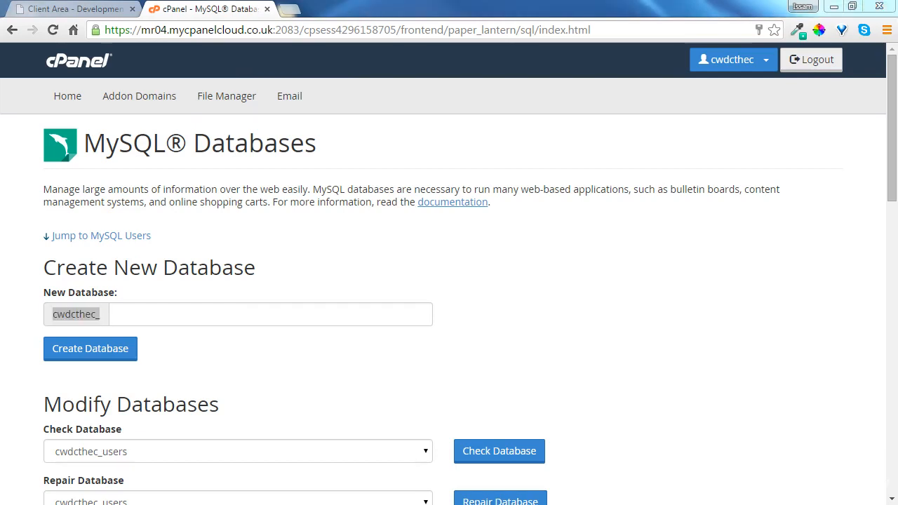
key(ctrl+v)
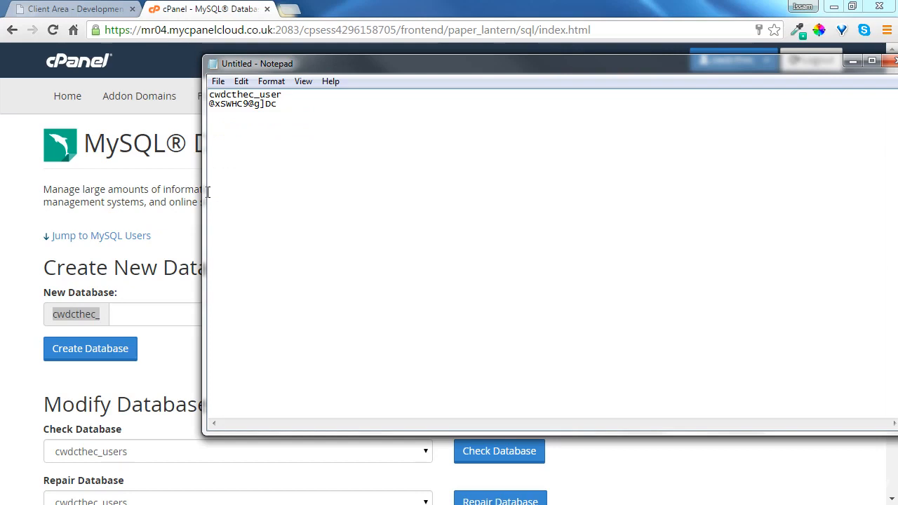
click(17, 140)
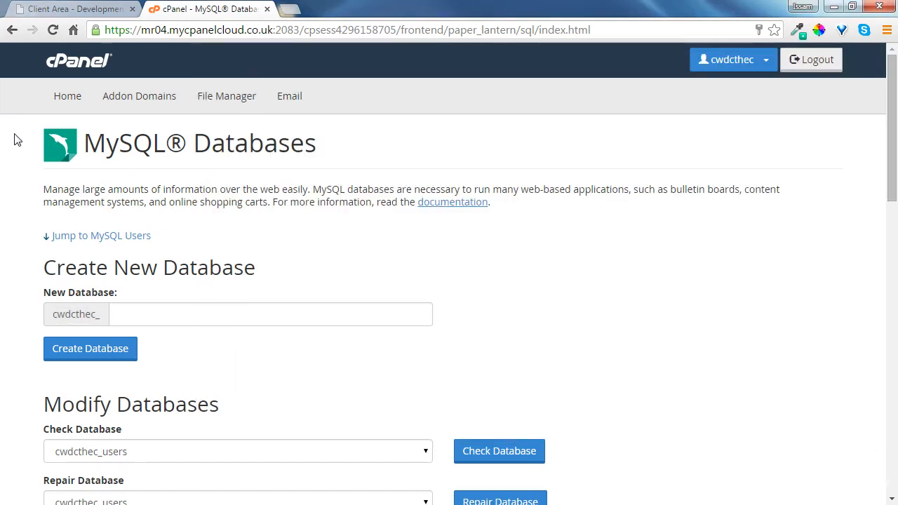
Return to the cPanel home page and open phpMyAdmin
scroll(661, 235, down, 3)
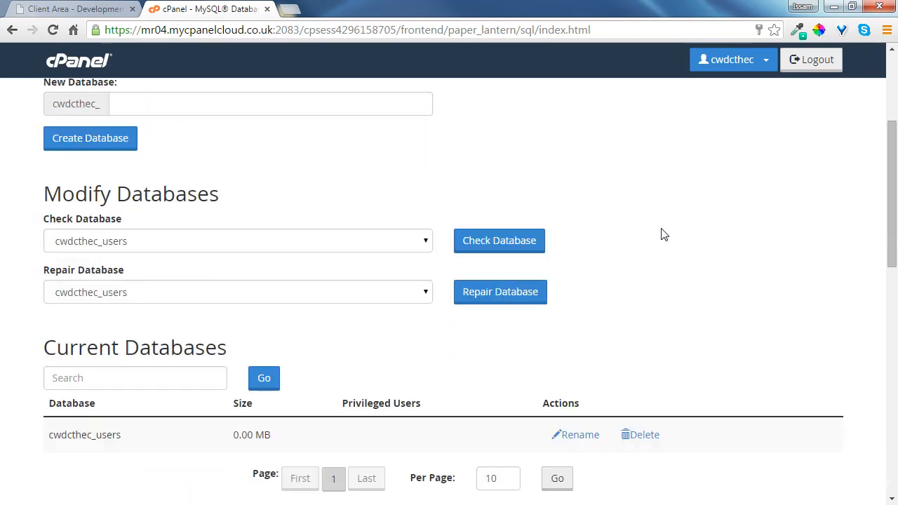
scroll(661, 235, up, 3)
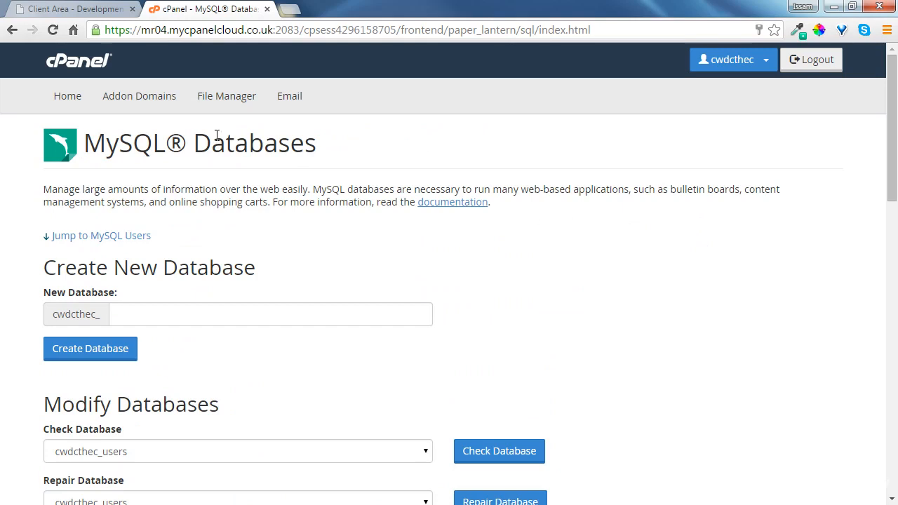
click(64, 63)
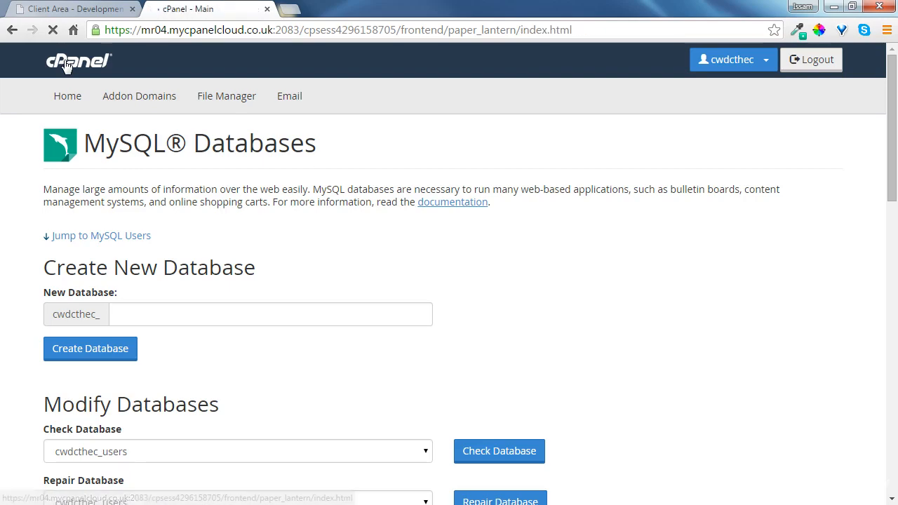
scroll(387, 196, down, 3)
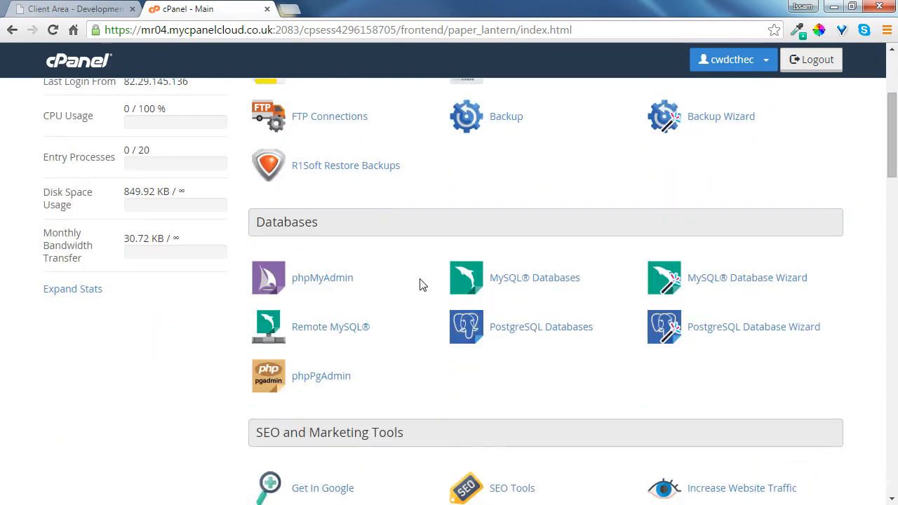
click(316, 279)
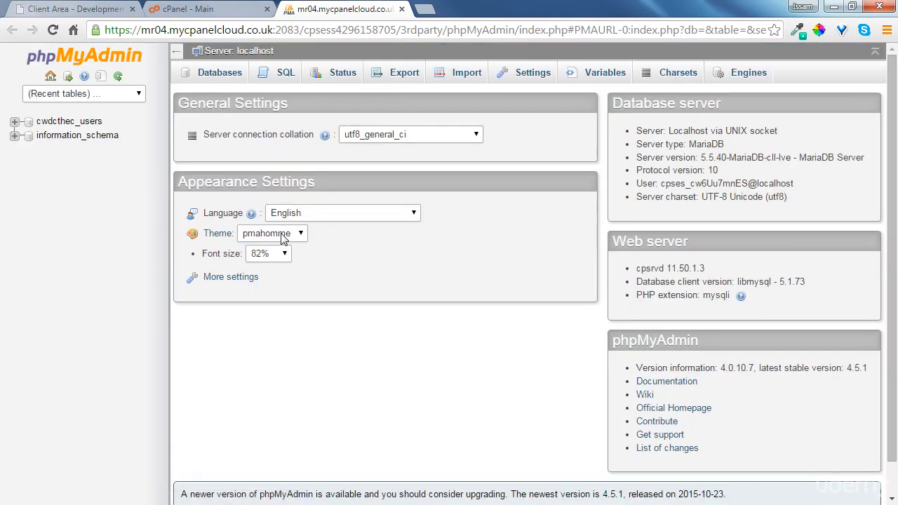
Open the cwdcthec_users database and start creating a table named users with 4 columns
click(63, 122)
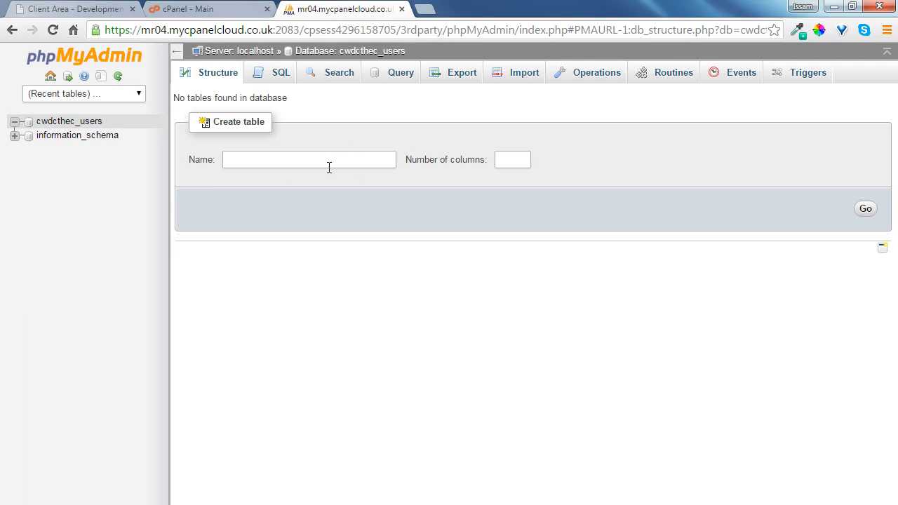
click(328, 167)
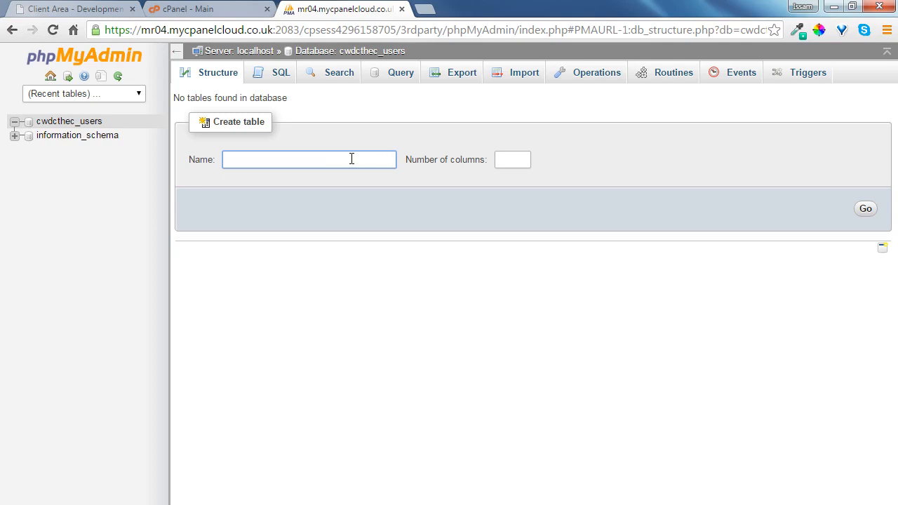
click(273, 162)
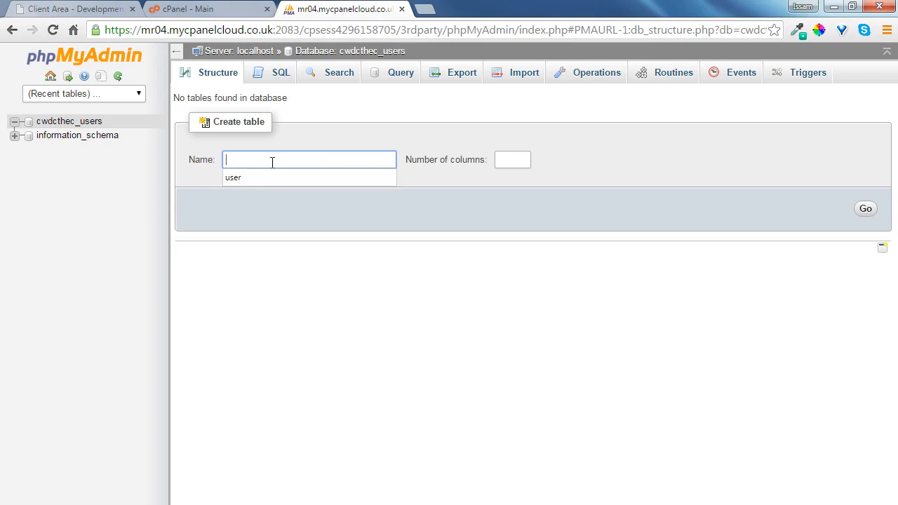
text(users)
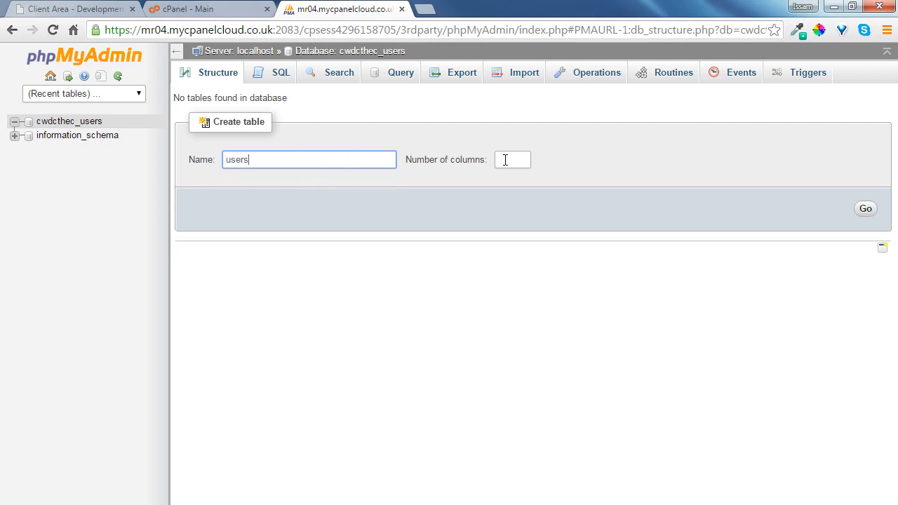
click(512, 160)
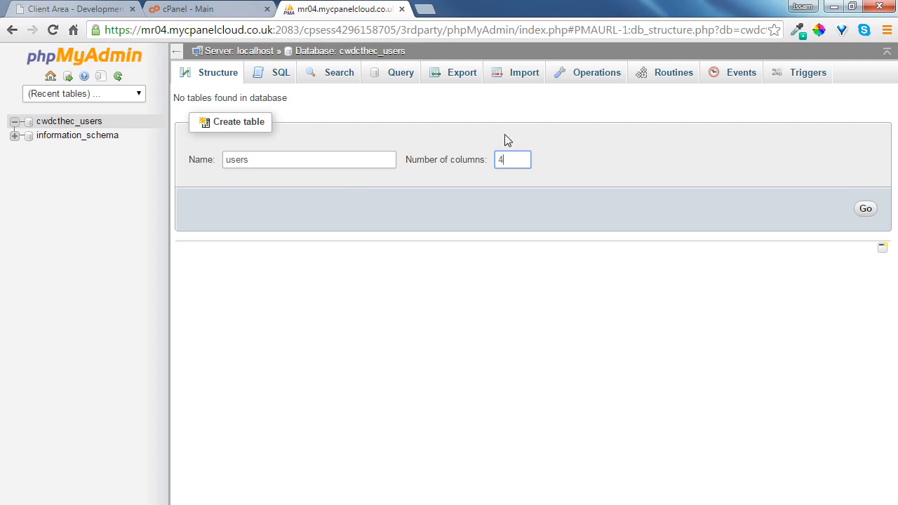
click(867, 210)
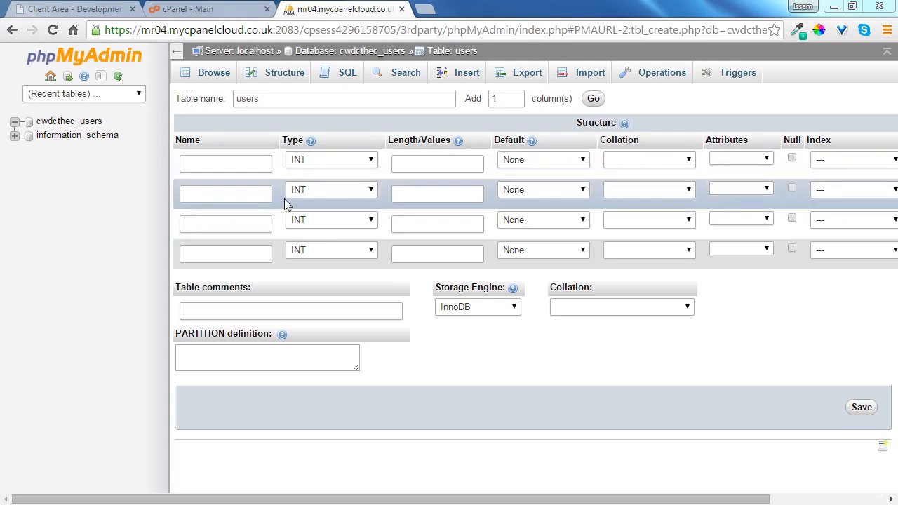
Name the first column ID, set its index to PRIMARY and enable auto-increment
click(212, 168)
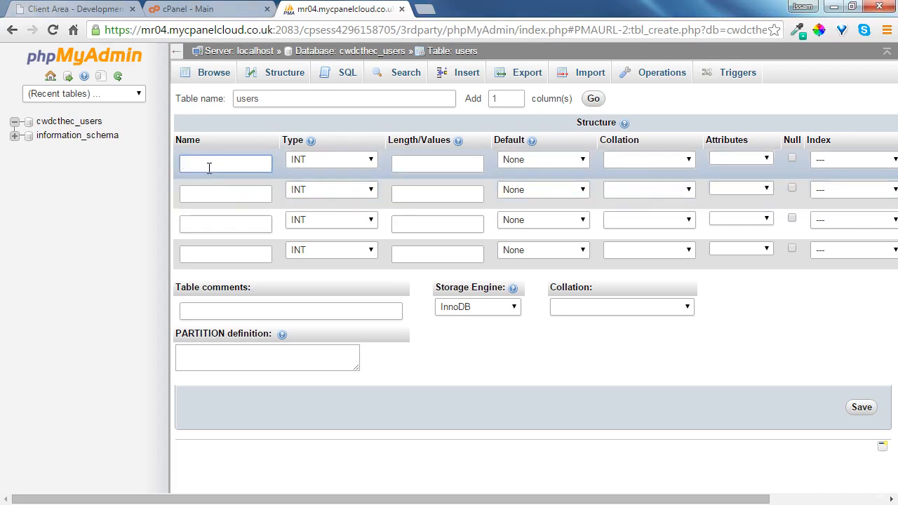
text(ID)
click(864, 160)
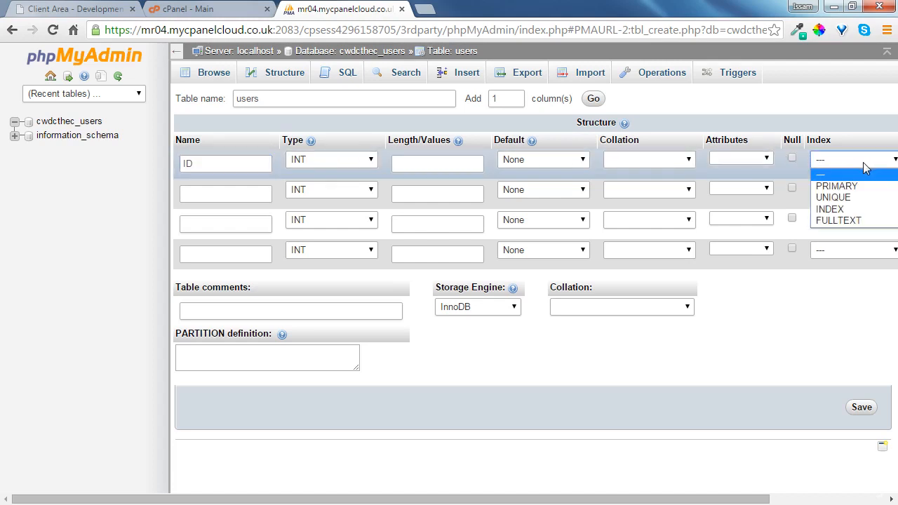
click(839, 186)
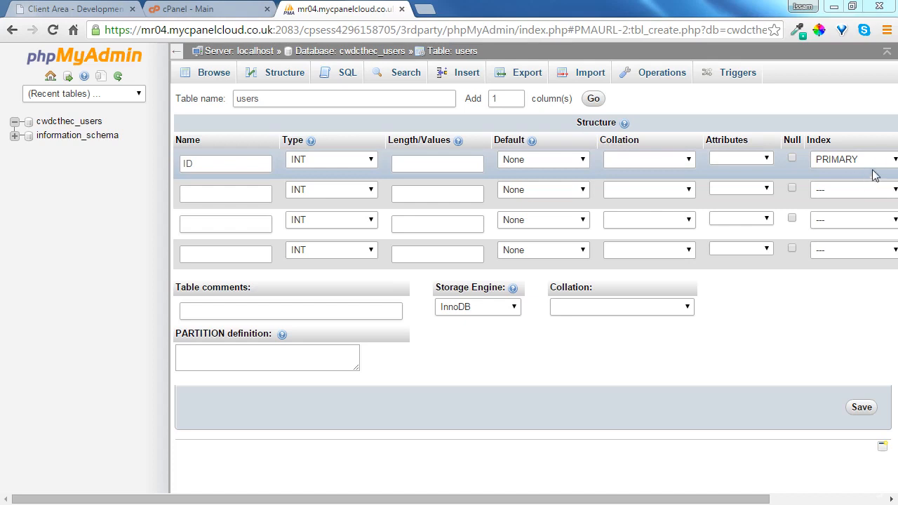
drag(697, 497, 828, 501)
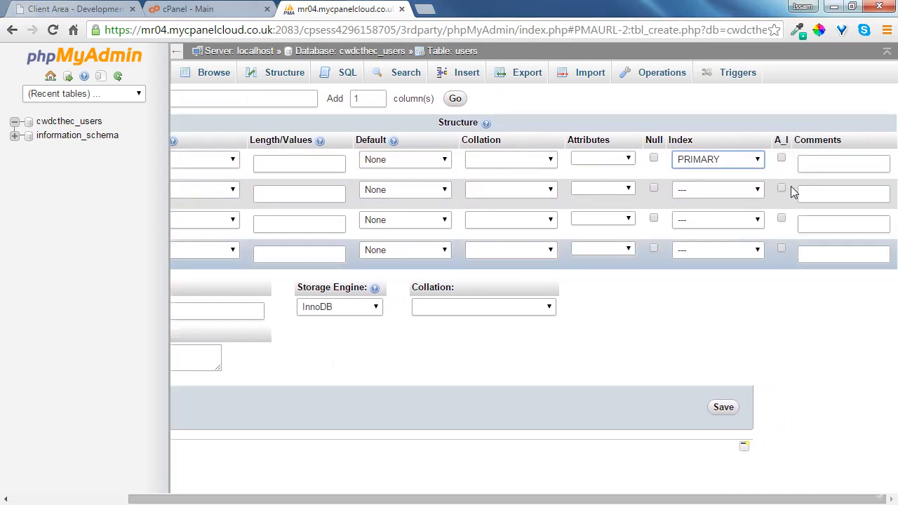
click(781, 159)
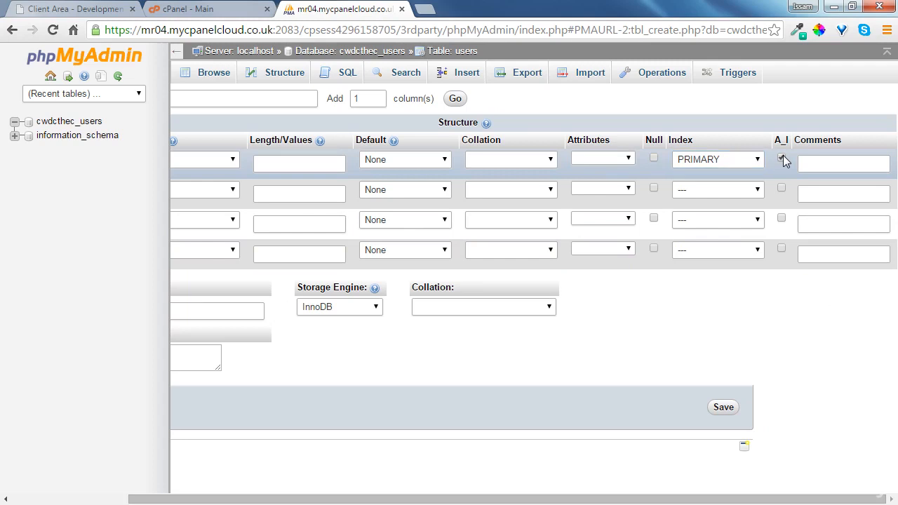
drag(798, 499, 571, 502)
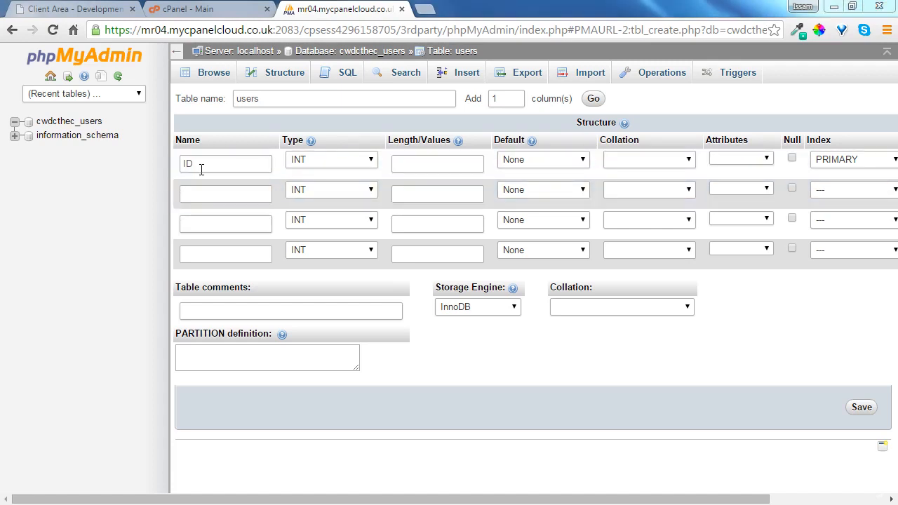
Name the second column email with type VARCHAR and length 30
click(232, 200)
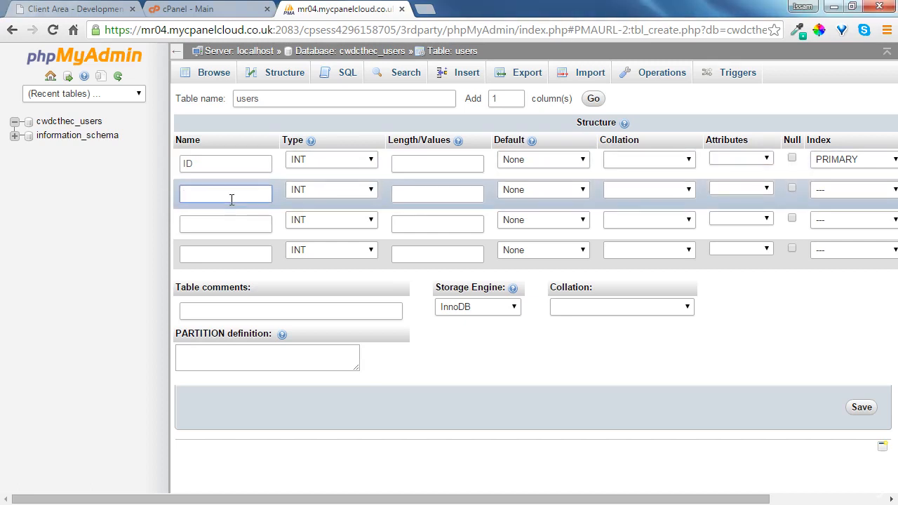
text(emaill)
click(320, 190)
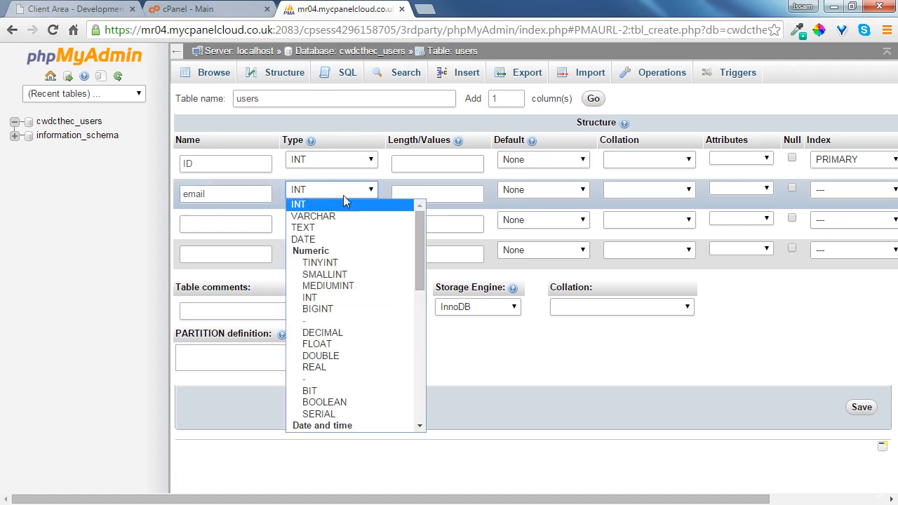
drag(423, 236, 418, 317)
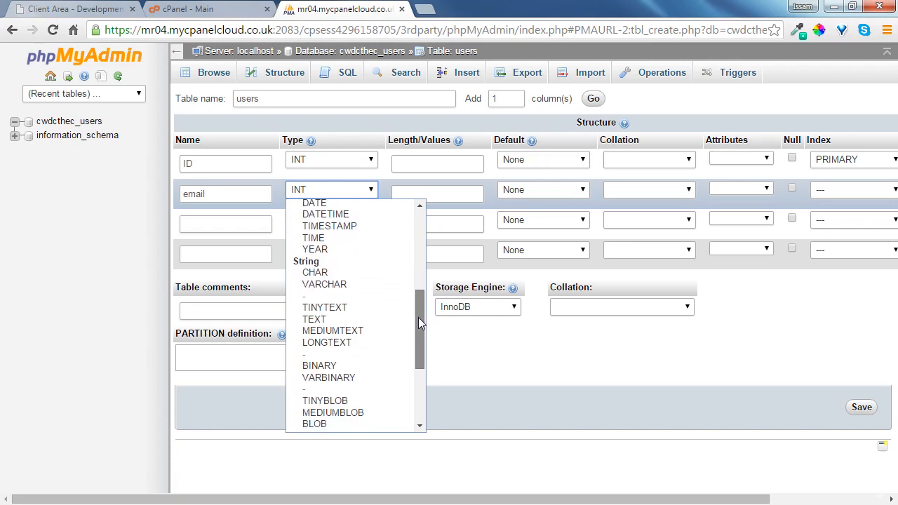
click(354, 289)
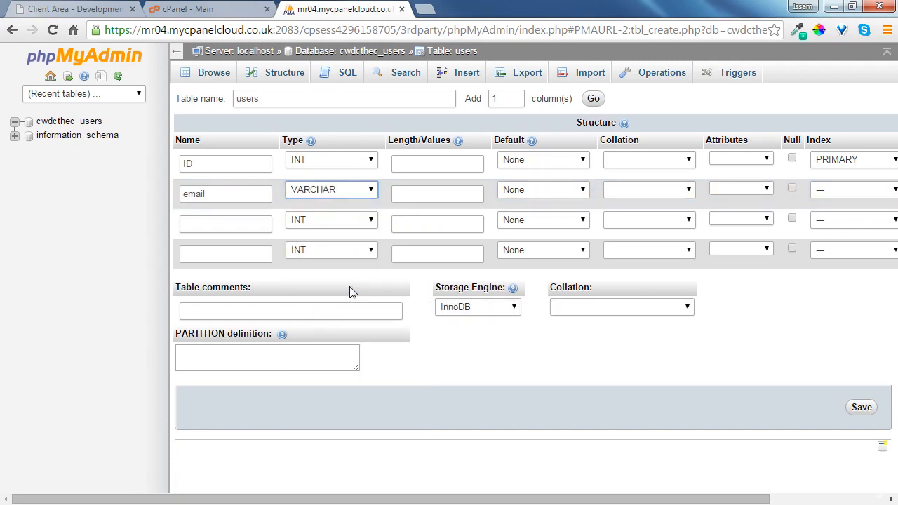
click(421, 196)
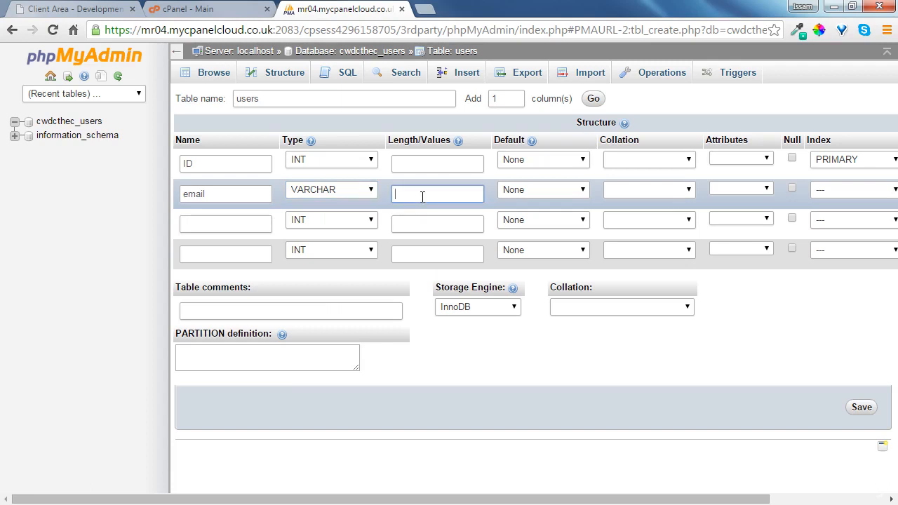
text(30)
Change the email column's type to CHAR
click(329, 188)
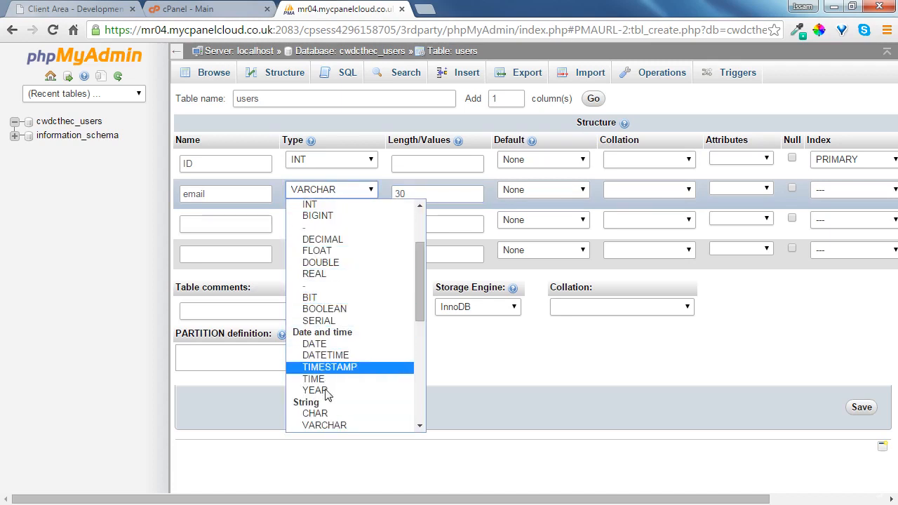
click(324, 428)
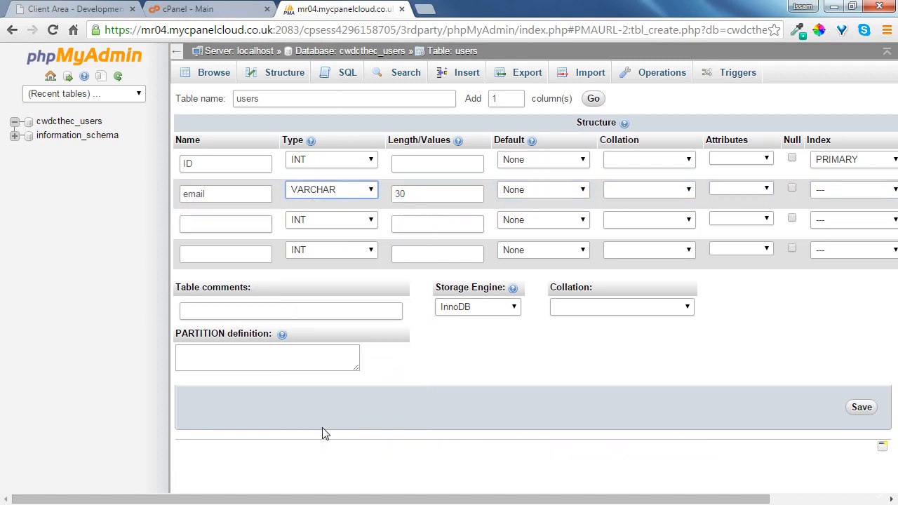
click(344, 192)
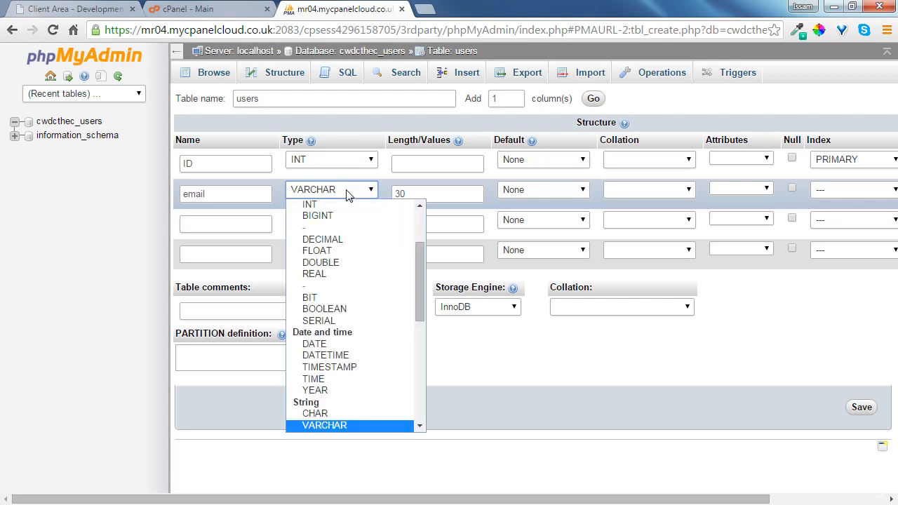
click(332, 414)
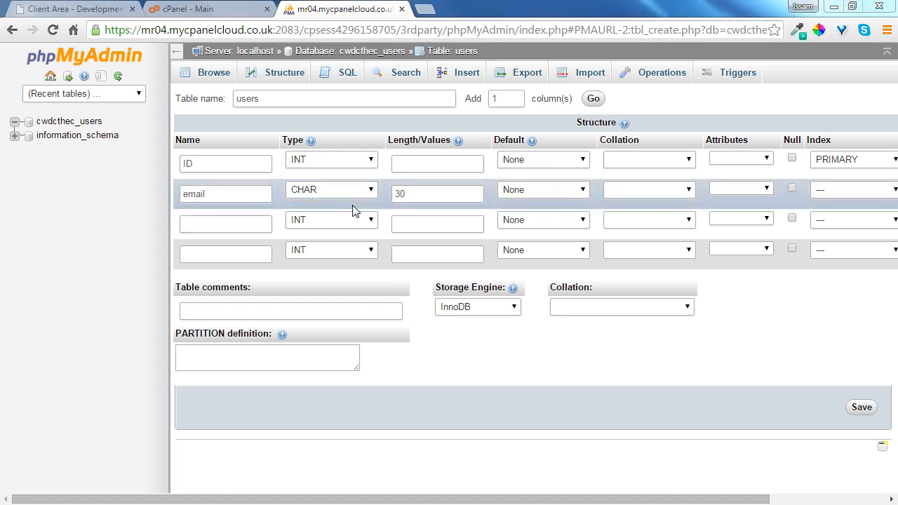
Name the third column password with type VARCHAR
click(236, 225)
text(password)
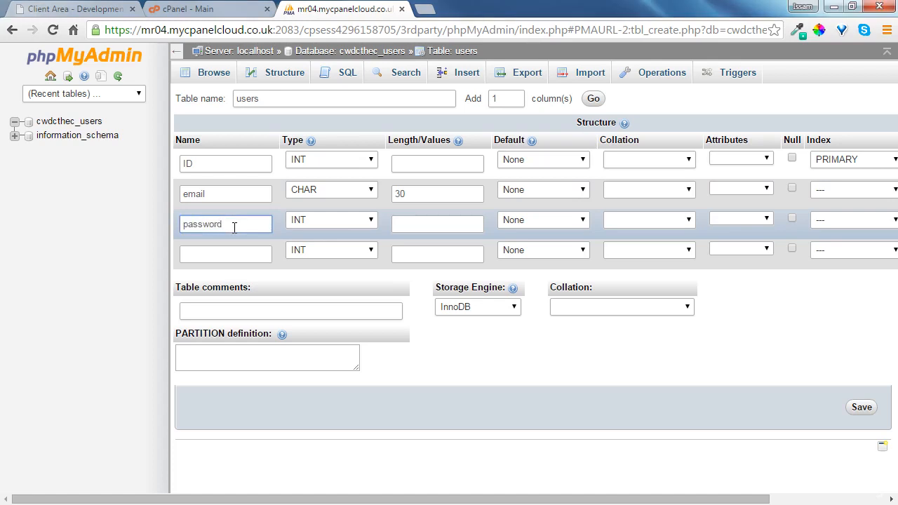
click(322, 219)
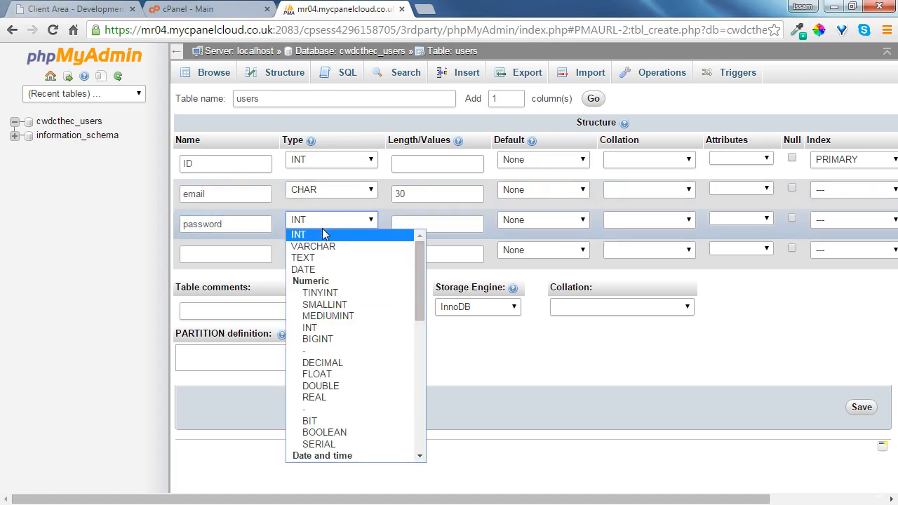
click(321, 246)
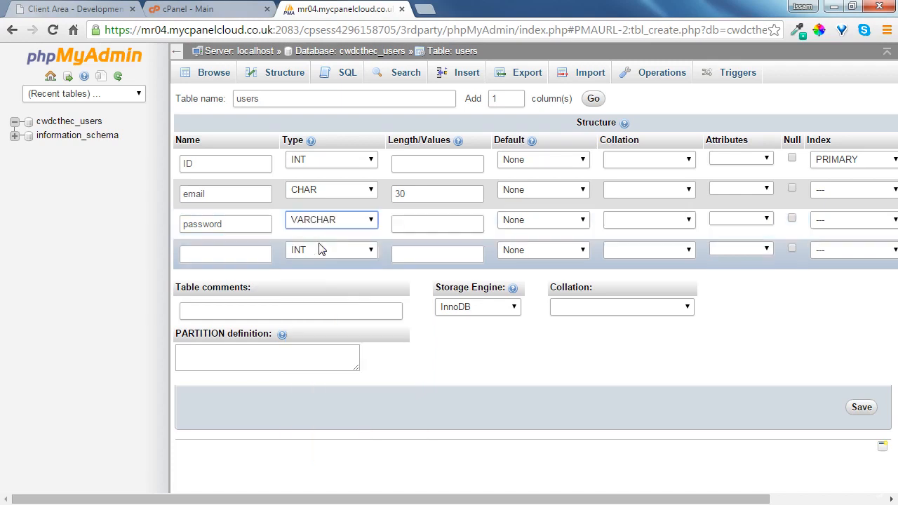
Change the email column's type back to VARCHAR
click(333, 189)
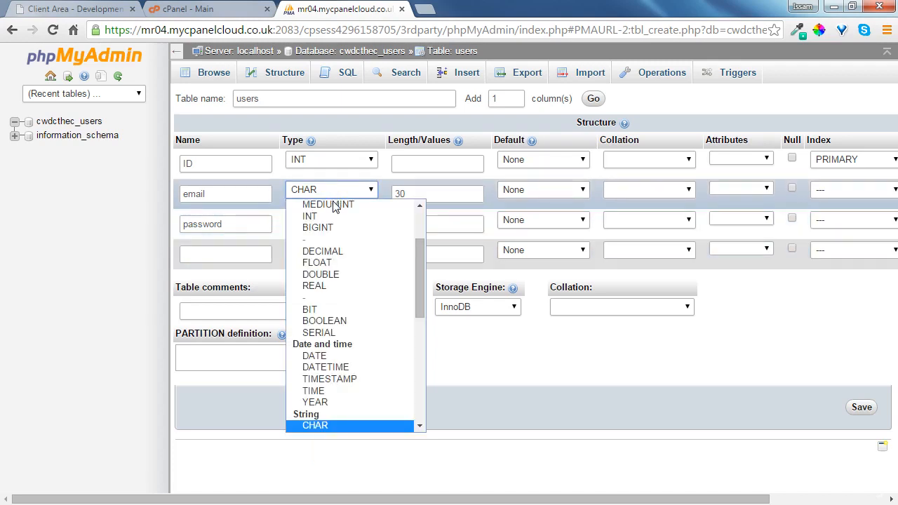
click(419, 426)
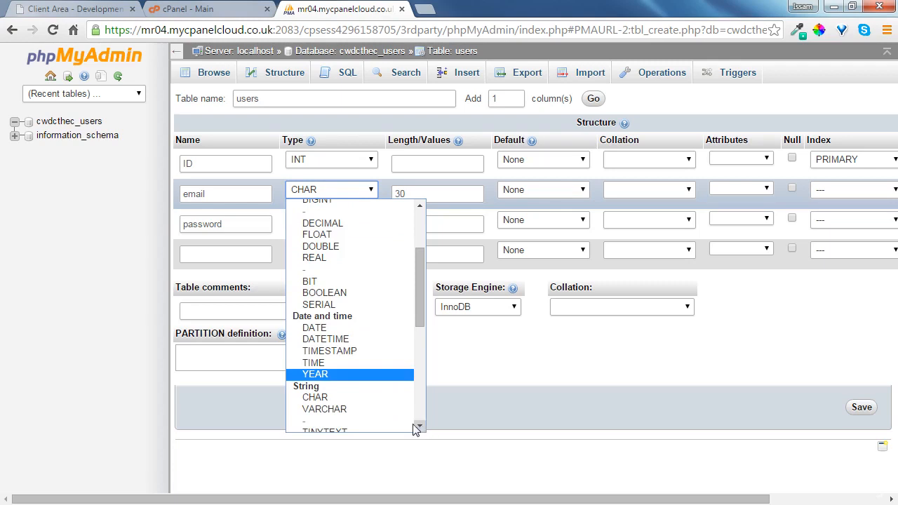
click(348, 411)
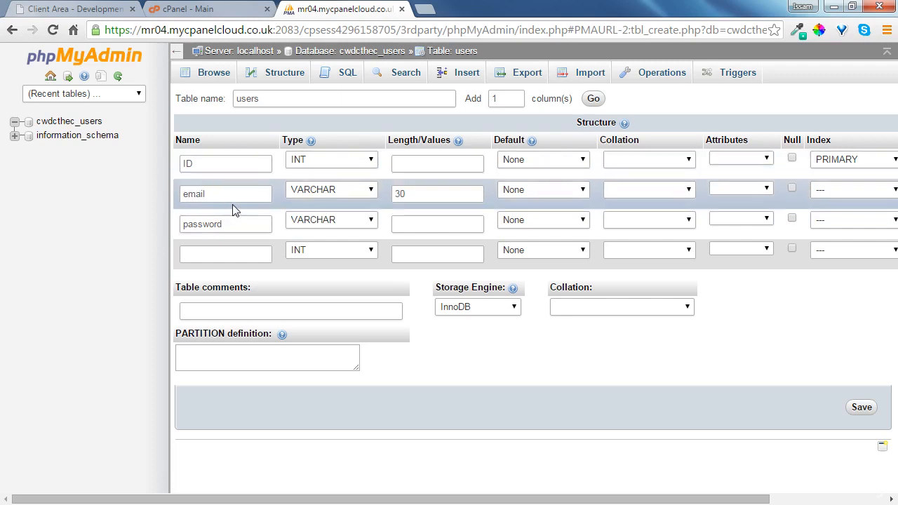
Name the fourth column age and set the password column's length to 30
click(210, 263)
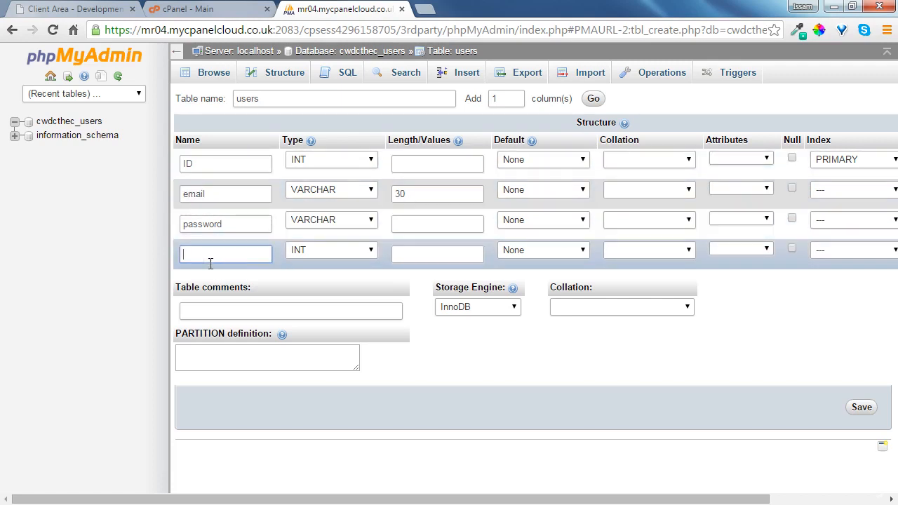
text(age)
click(445, 231)
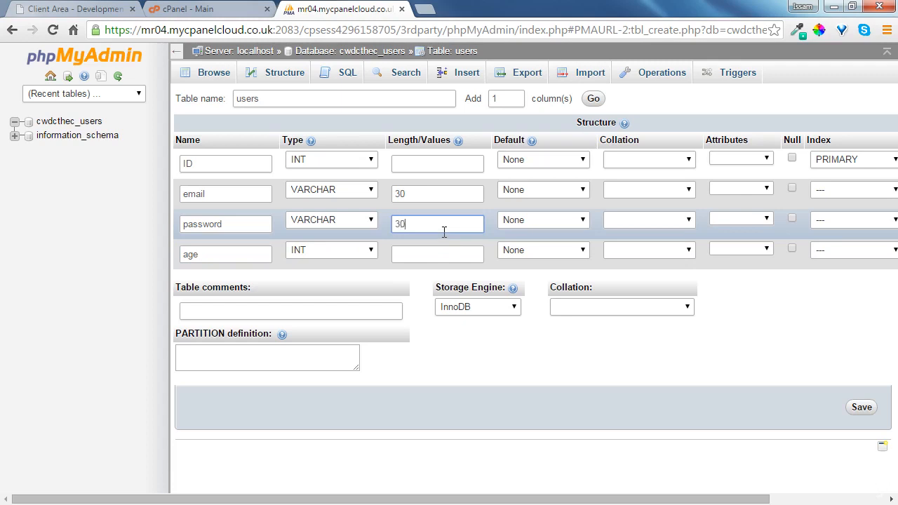
click(452, 340)
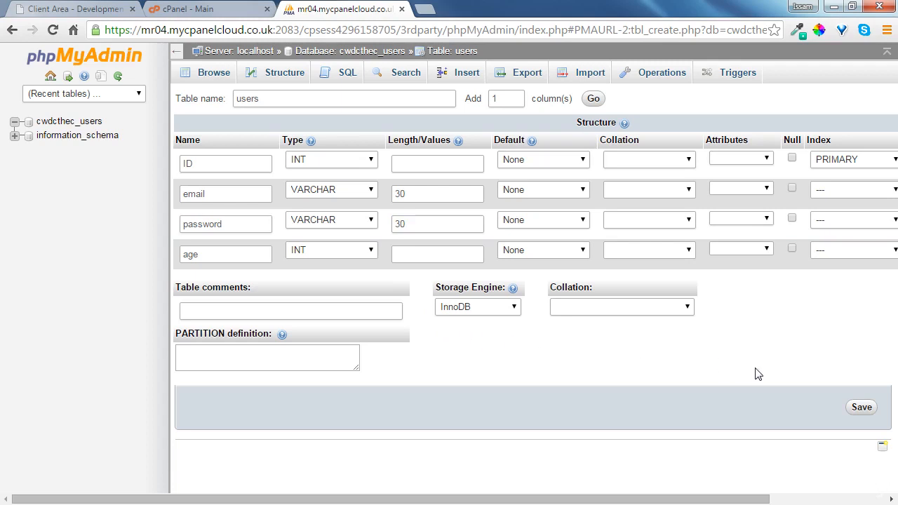
Save the new table, then open the users table's form for inserting a row
click(862, 410)
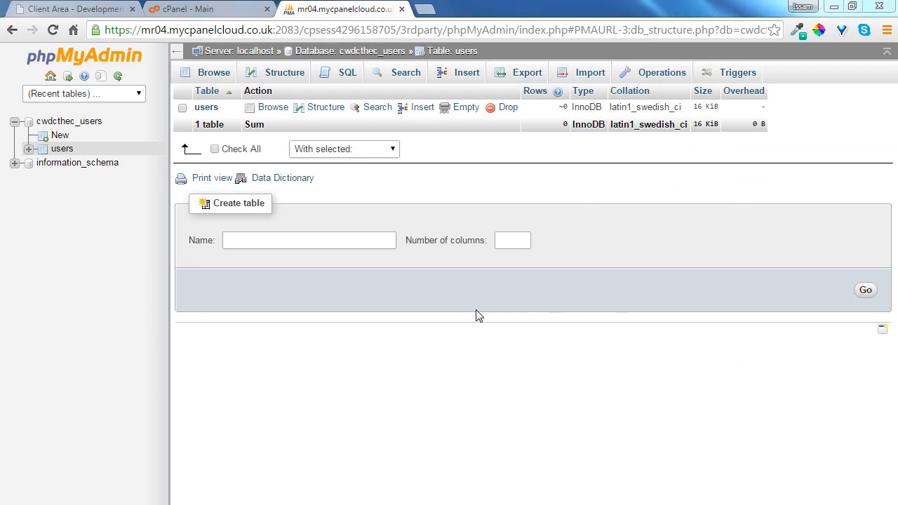
click(60, 150)
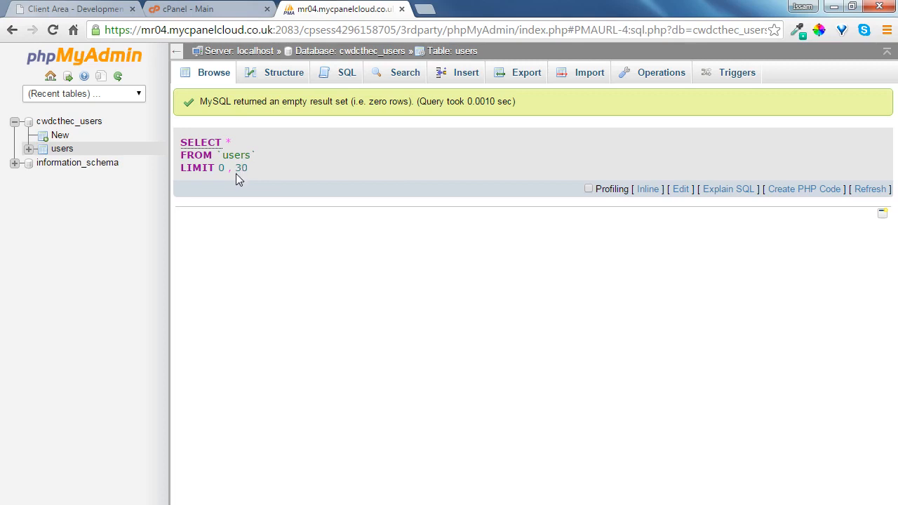
click(464, 75)
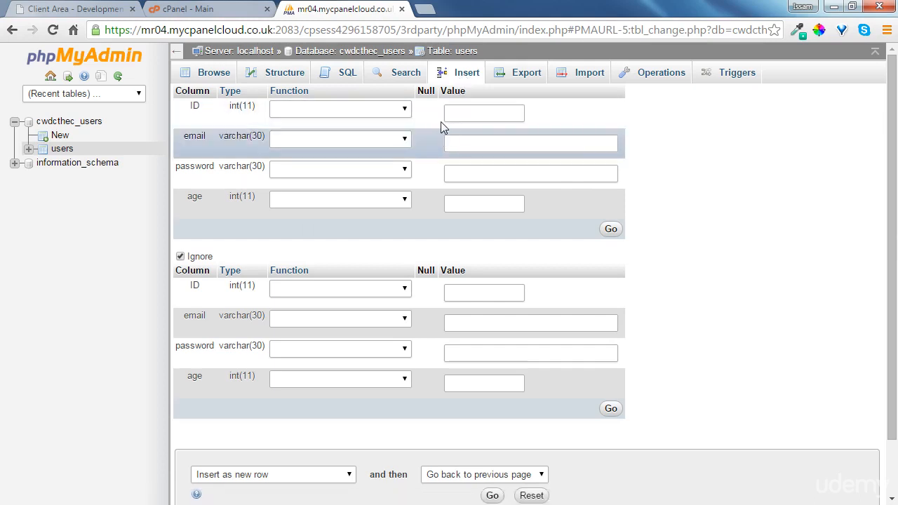
click(490, 118)
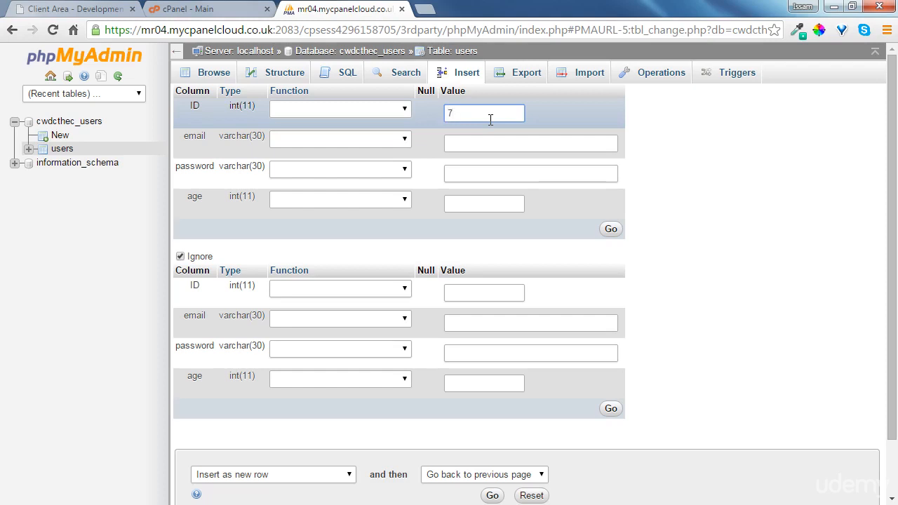
click(474, 149)
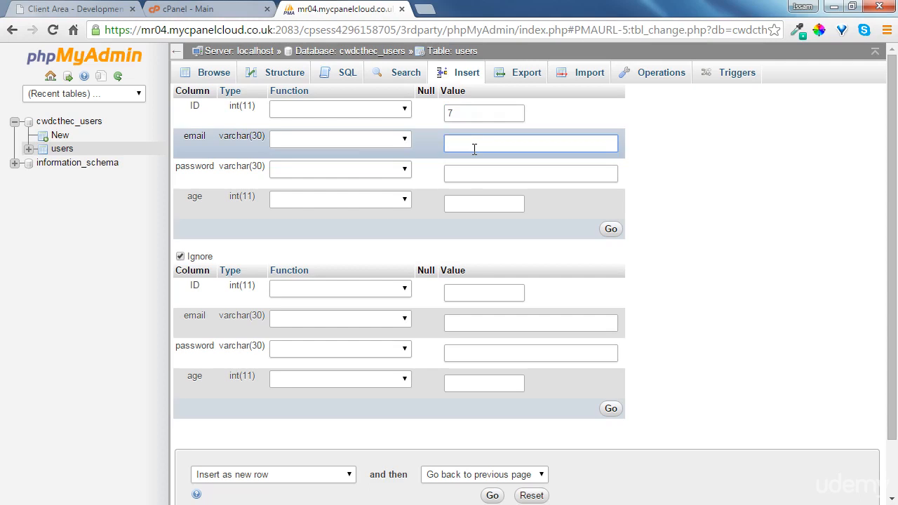
text(name@gmail.com)
click(476, 184)
text(password)
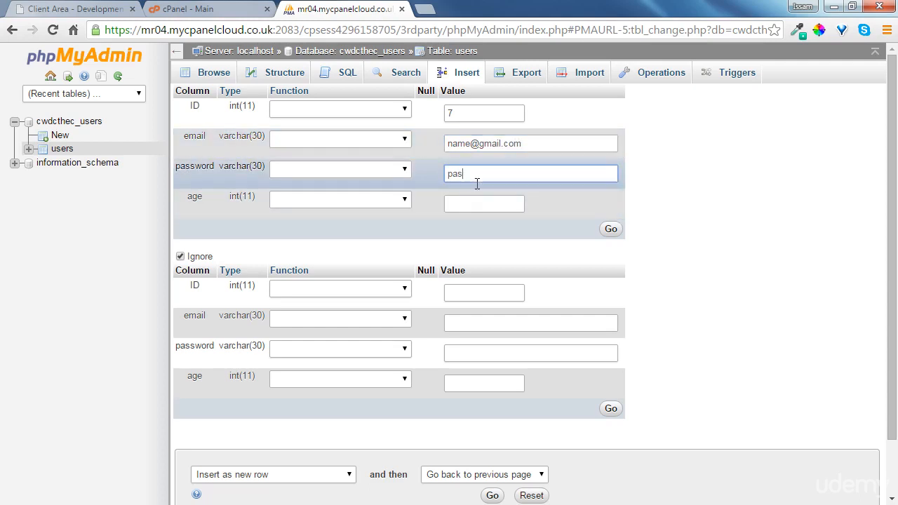
key(Tab)
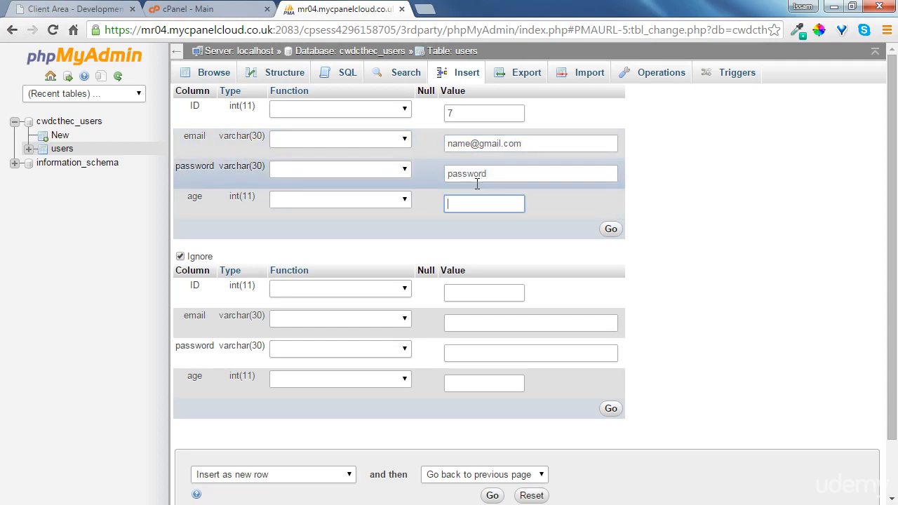
text(33)
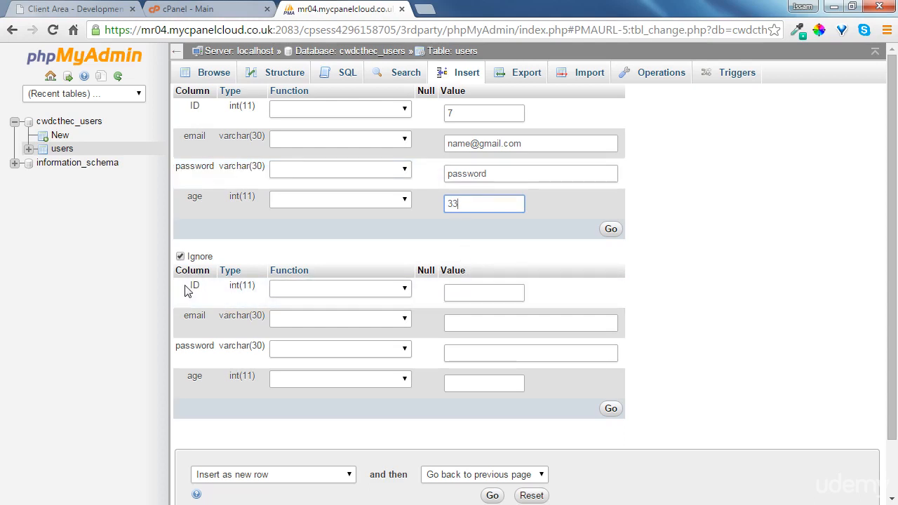
Fill the second row with an example e-mail, password value "password" and age 34, leaving ID empty, then insert both rows
click(481, 331)
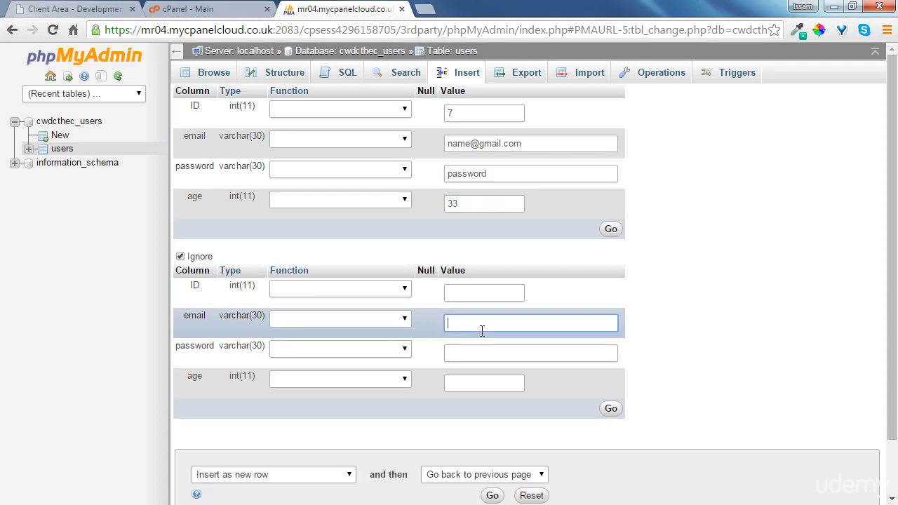
text(name@gmail.com)
key(Tab)
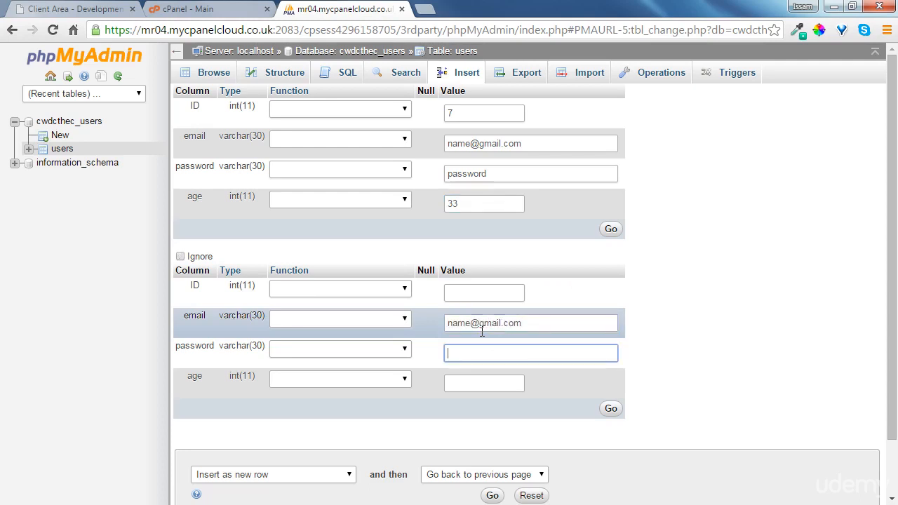
text(password)
key(Tab)
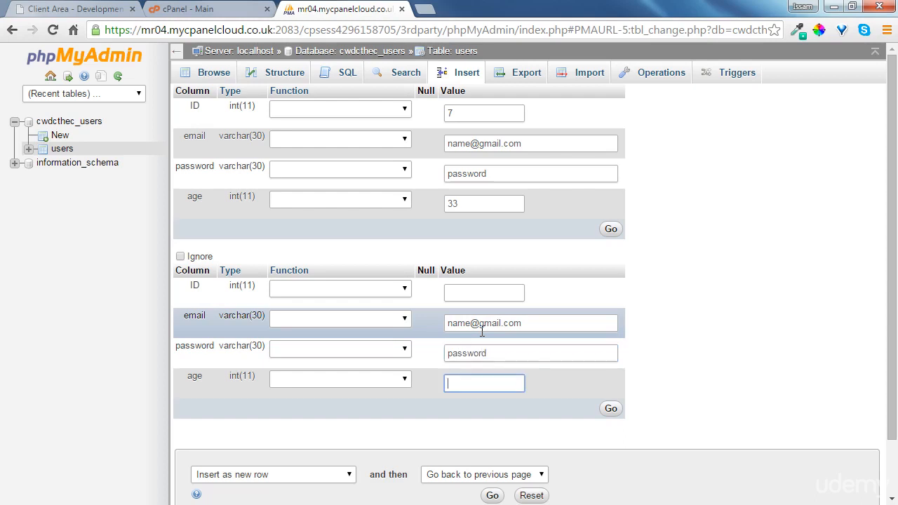
text(34)
scroll(484, 318, down, 1)
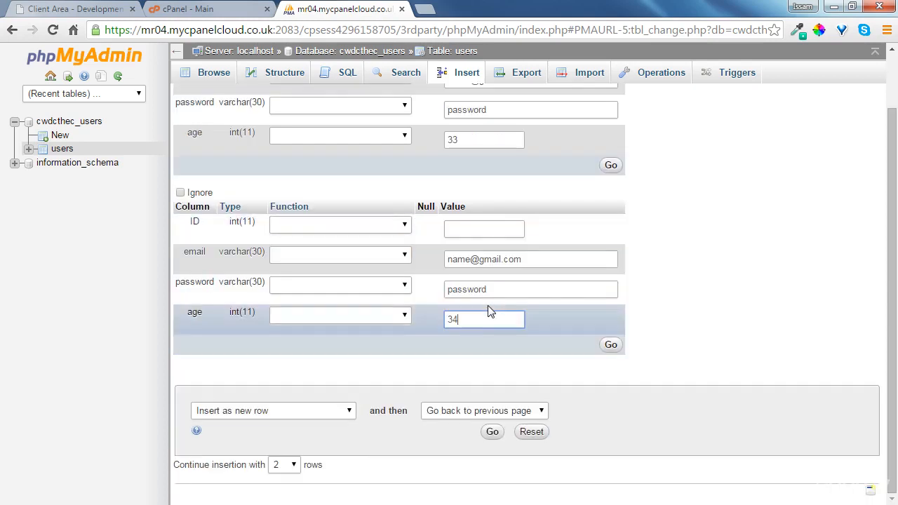
click(493, 432)
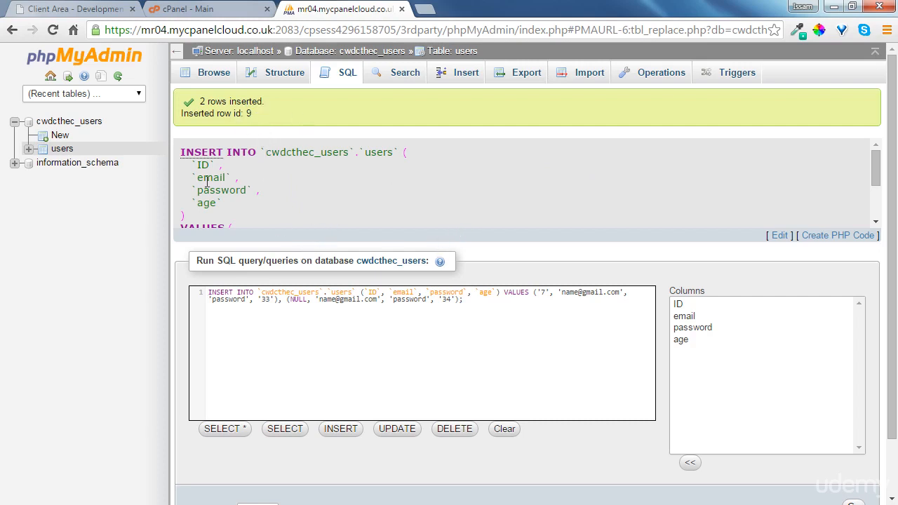
Browse the users table and delete the row with ID 8
click(63, 149)
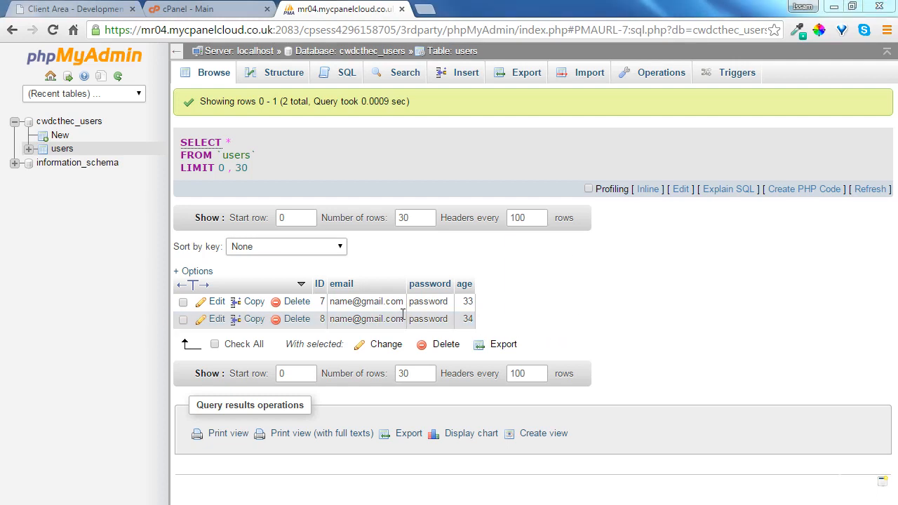
click(298, 320)
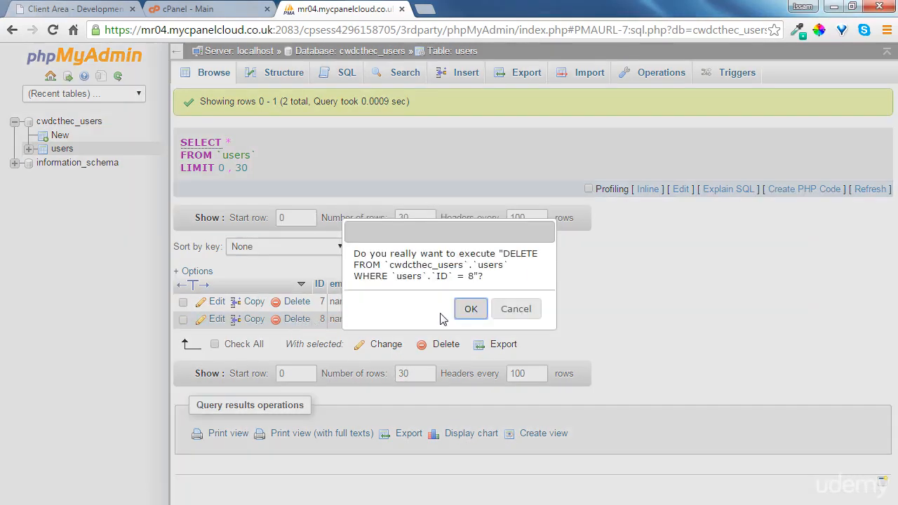
click(468, 310)
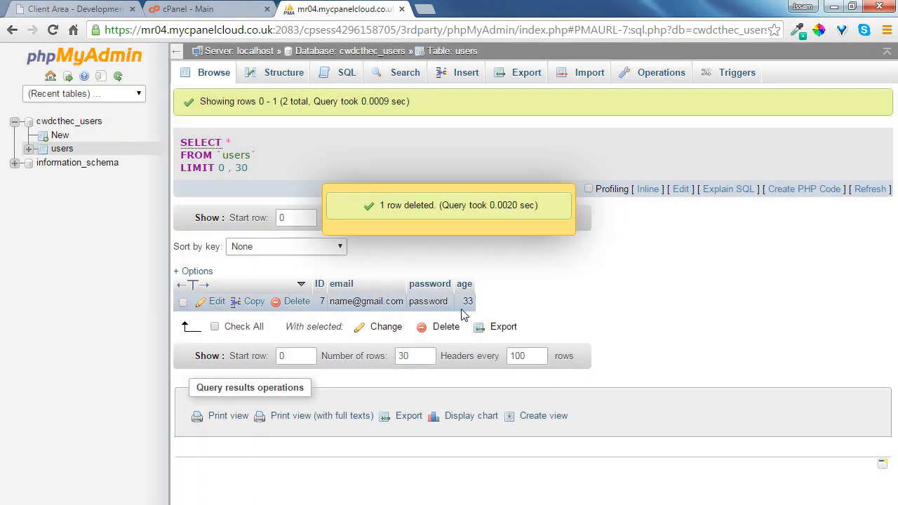